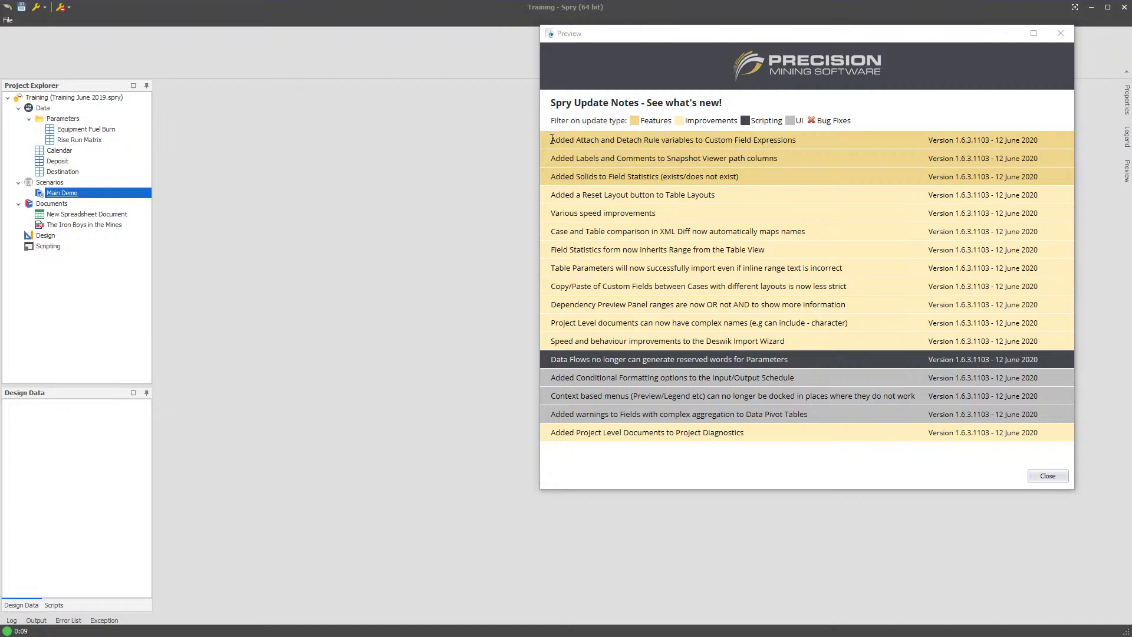
- Highlight the update notes down to the one about adding Solids to Field Statistics, and close the notes
drag(576, 139, 658, 140)
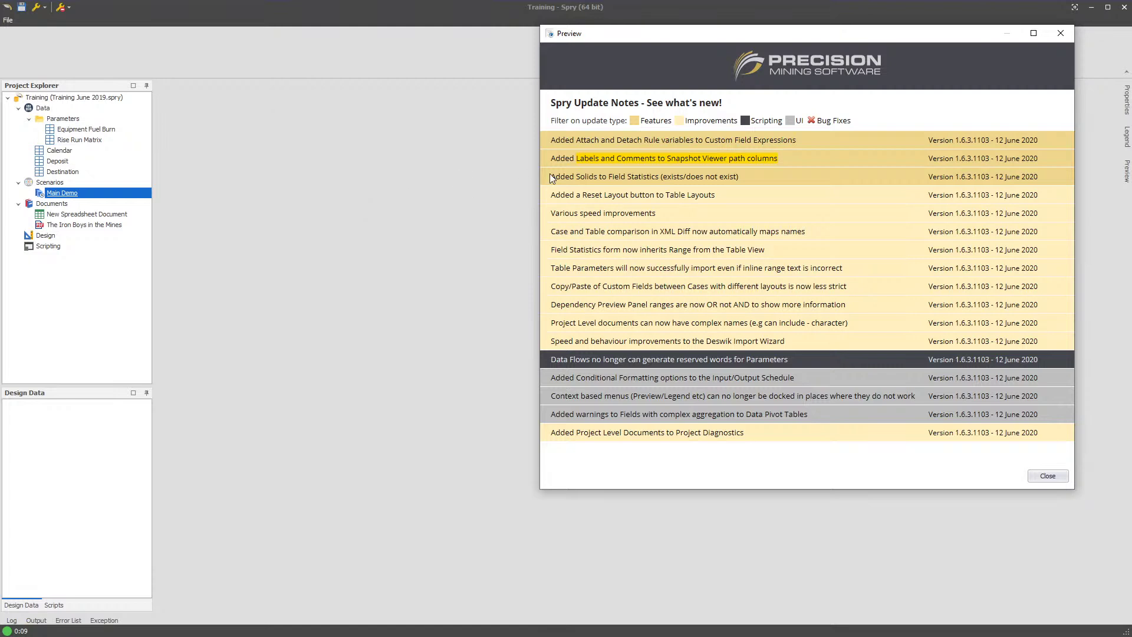
drag(552, 176, 745, 174)
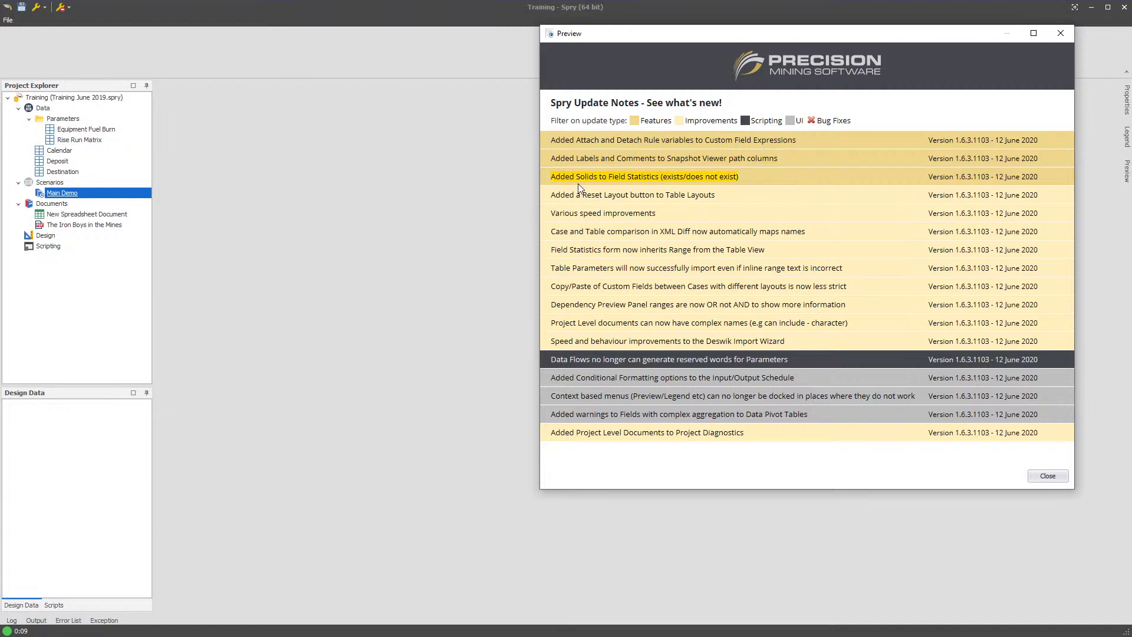
key(Escape)
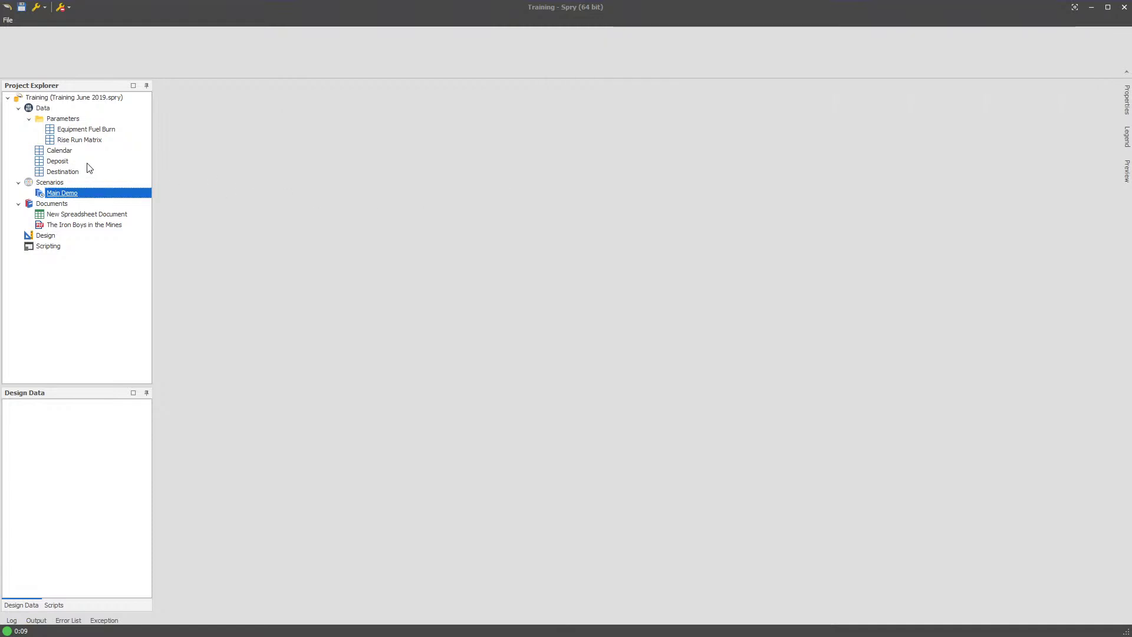
- Open the Deposit table data and bring up the field statistics for Imported\Waste\Volume
double_click(66, 161)
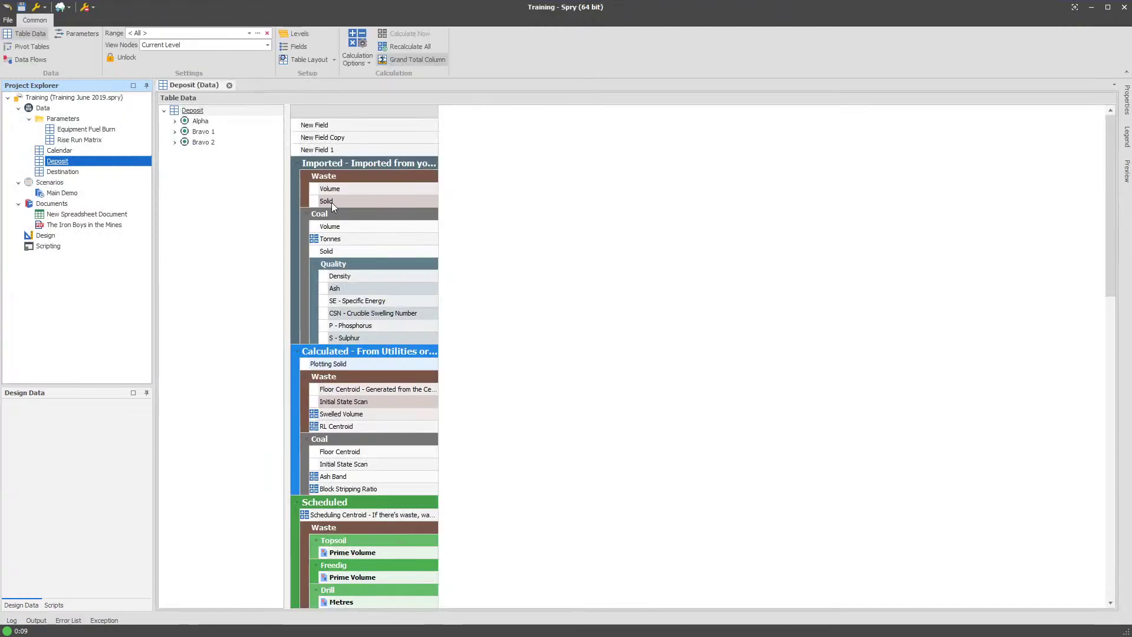
right_click(331, 202)
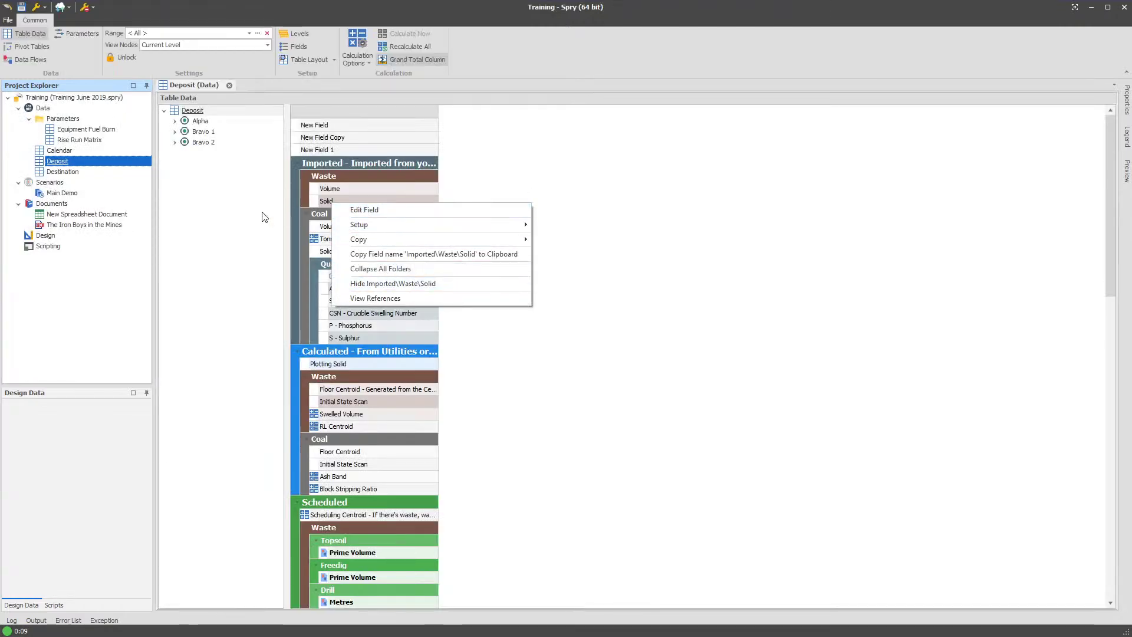
click(331, 203)
right_click(331, 203)
click(378, 254)
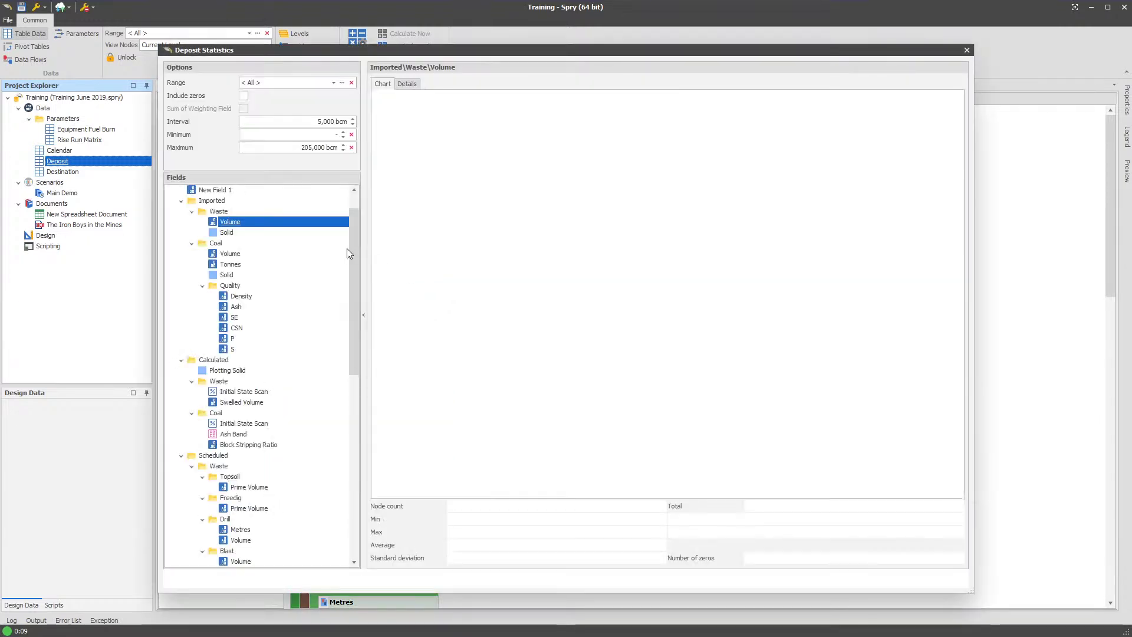
scroll(351, 243, up, 1)
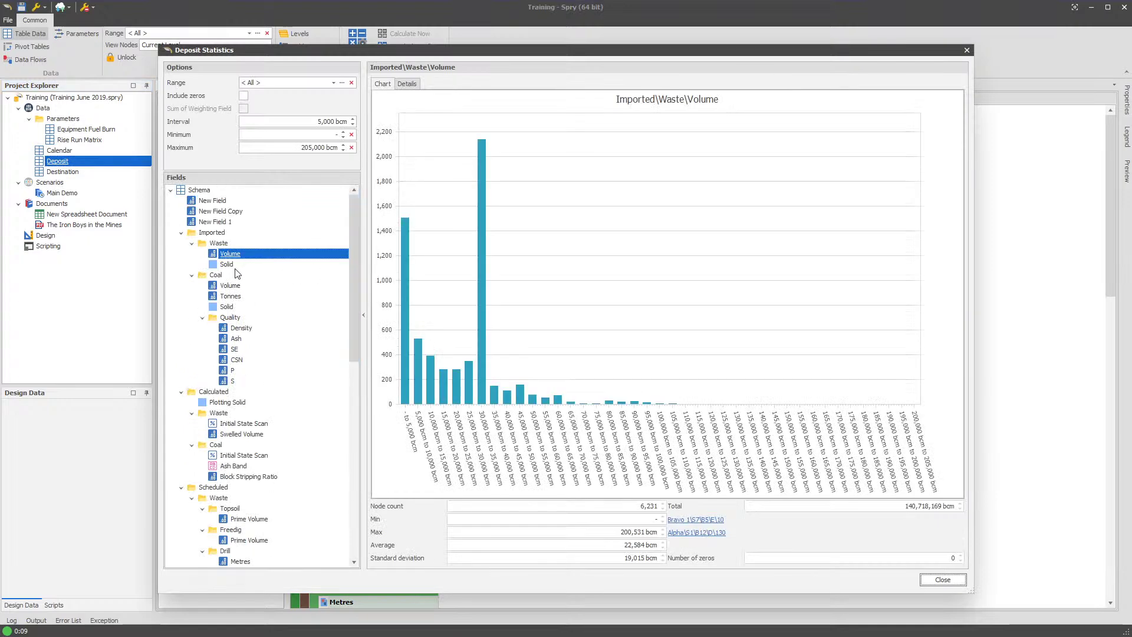
- View the statistics charts of the Imported Waste Solid, Waste Volume and Coal Solid fields, and close the statistics
click(223, 265)
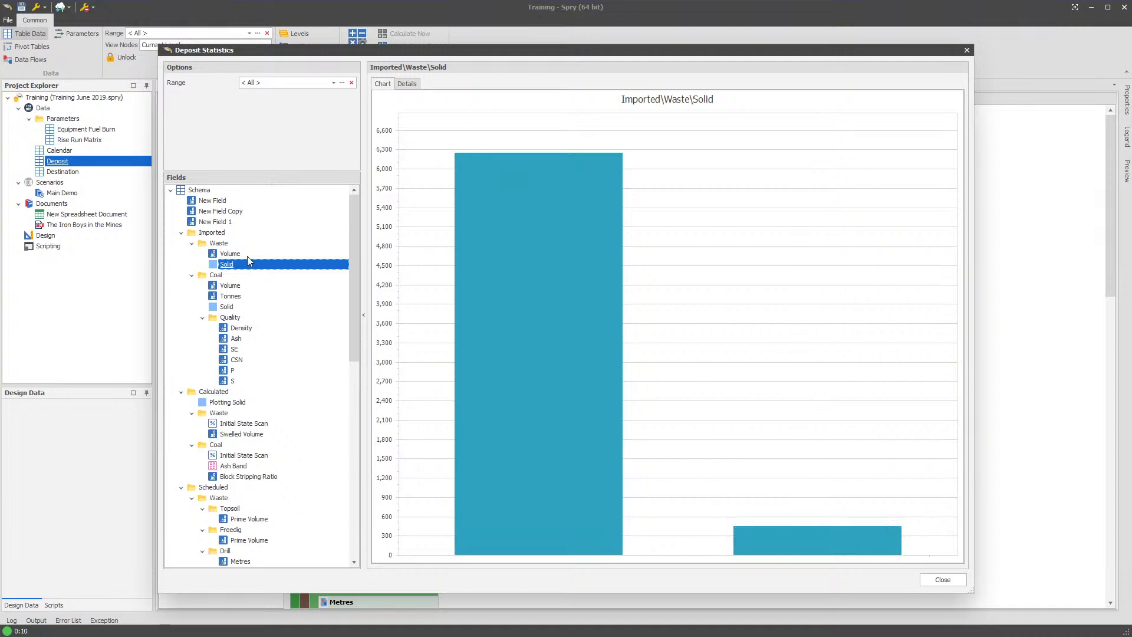
click(230, 255)
click(243, 266)
click(226, 306)
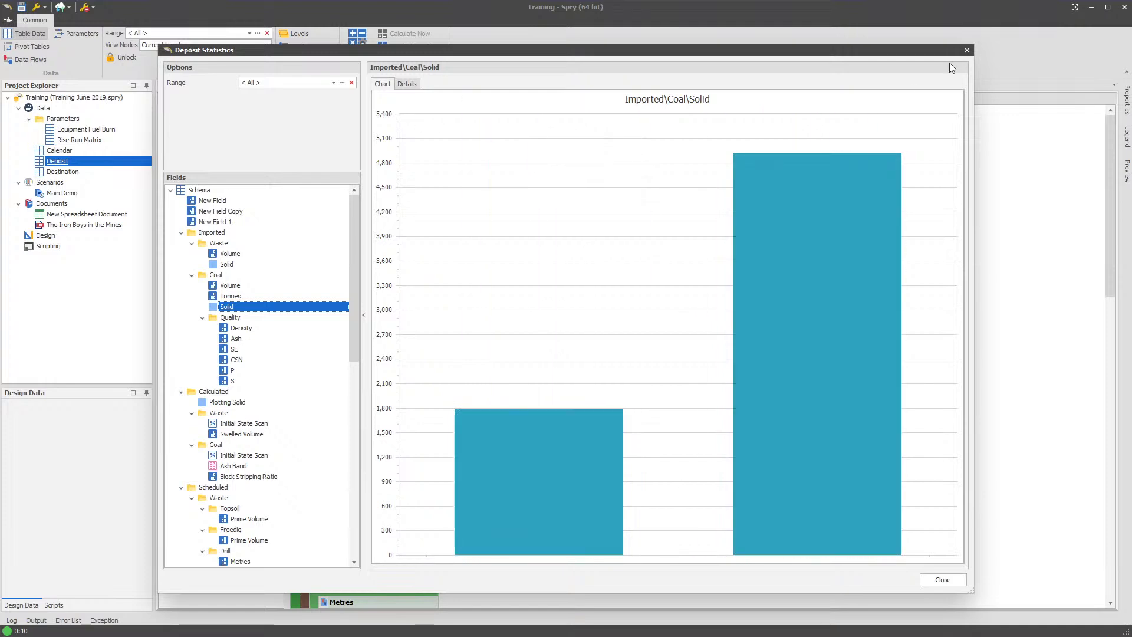
click(966, 50)
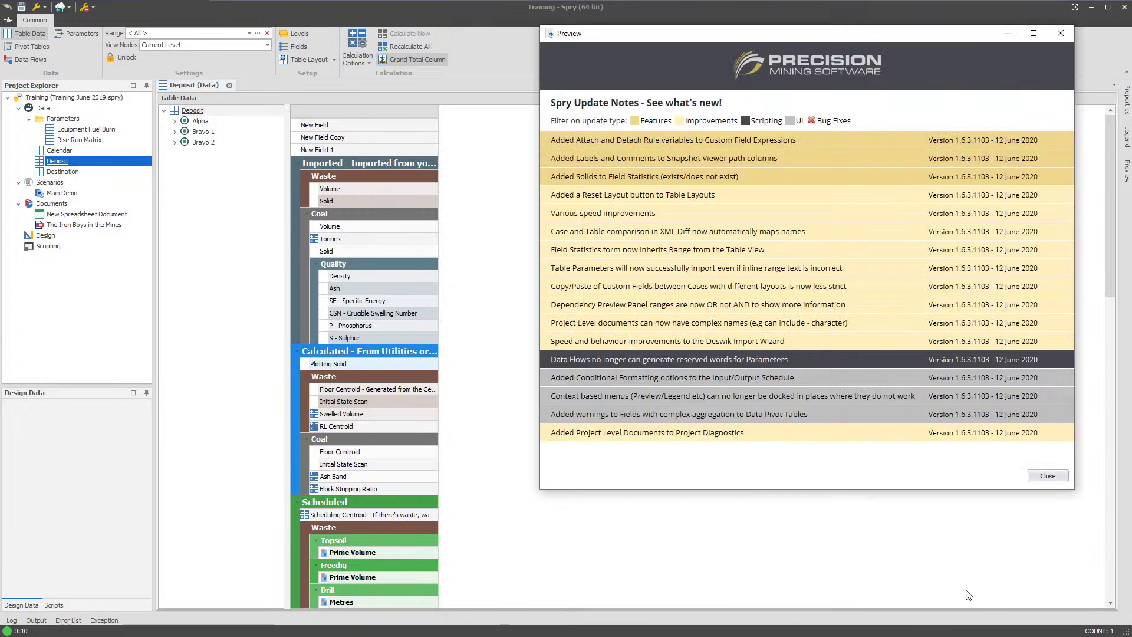
- Limit the Deposit table layout to the Imported Waste Volume and coal quality SE fields
triple_click(620, 199)
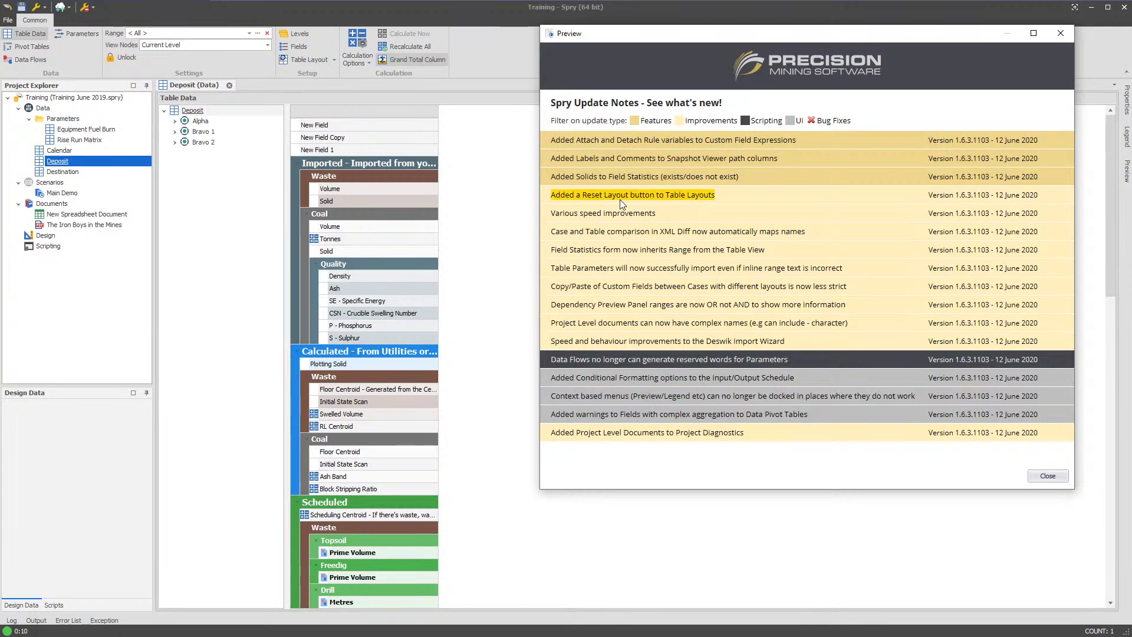
key(Escape)
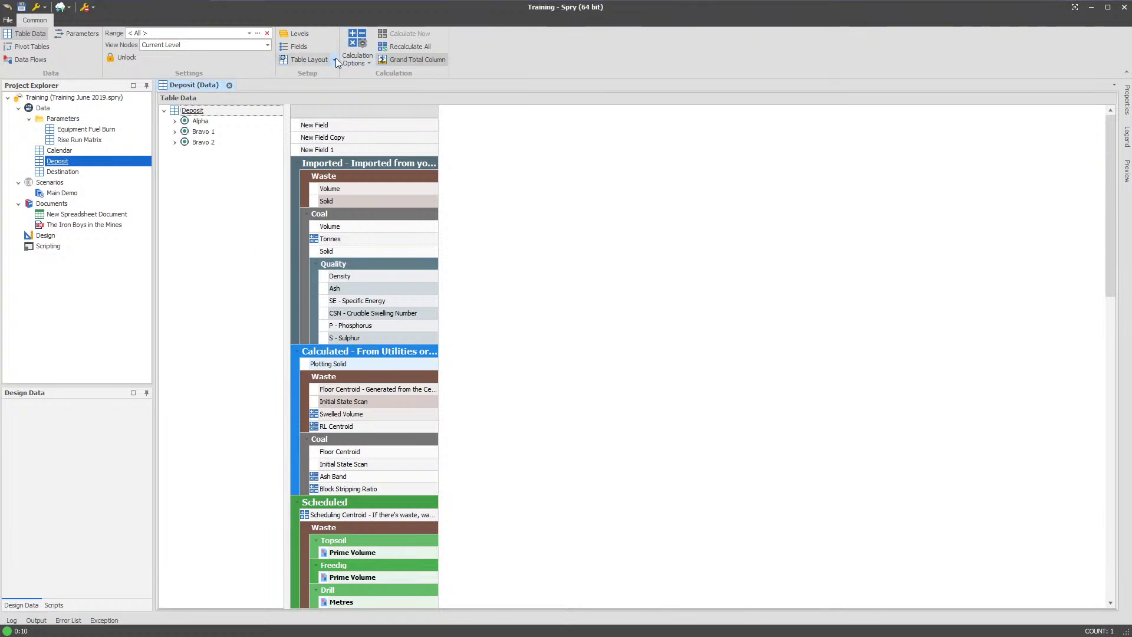
click(334, 59)
click(320, 88)
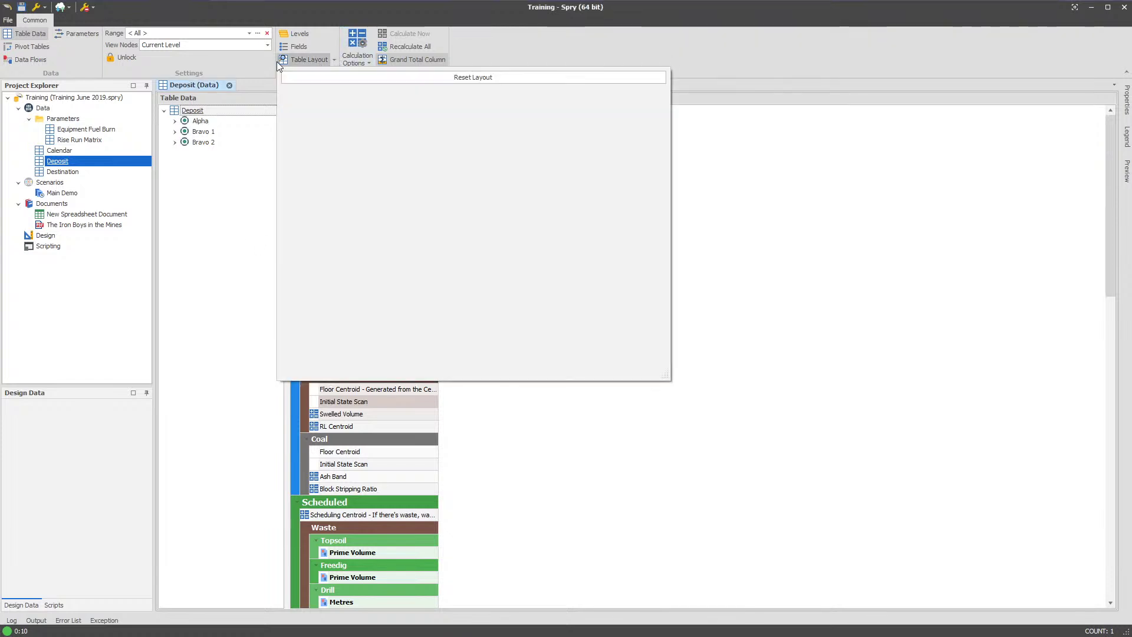
click(297, 90)
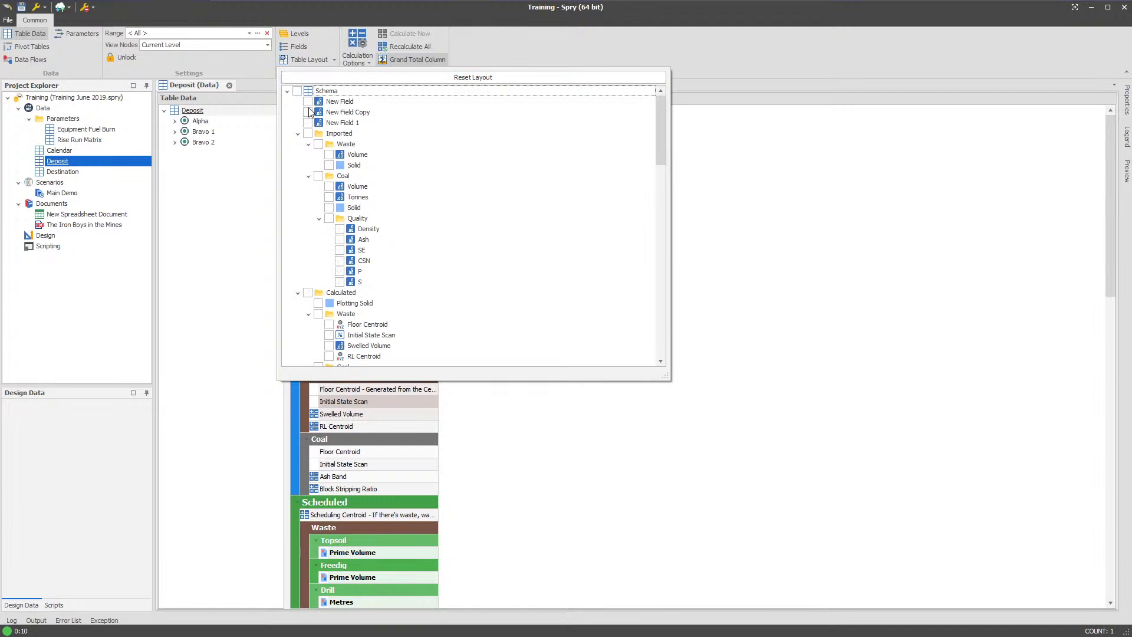
click(329, 154)
click(339, 250)
key(Escape)
- Reset the Deposit table layout and check the options for saving and managing layouts
click(333, 59)
click(306, 60)
click(452, 77)
click(541, 338)
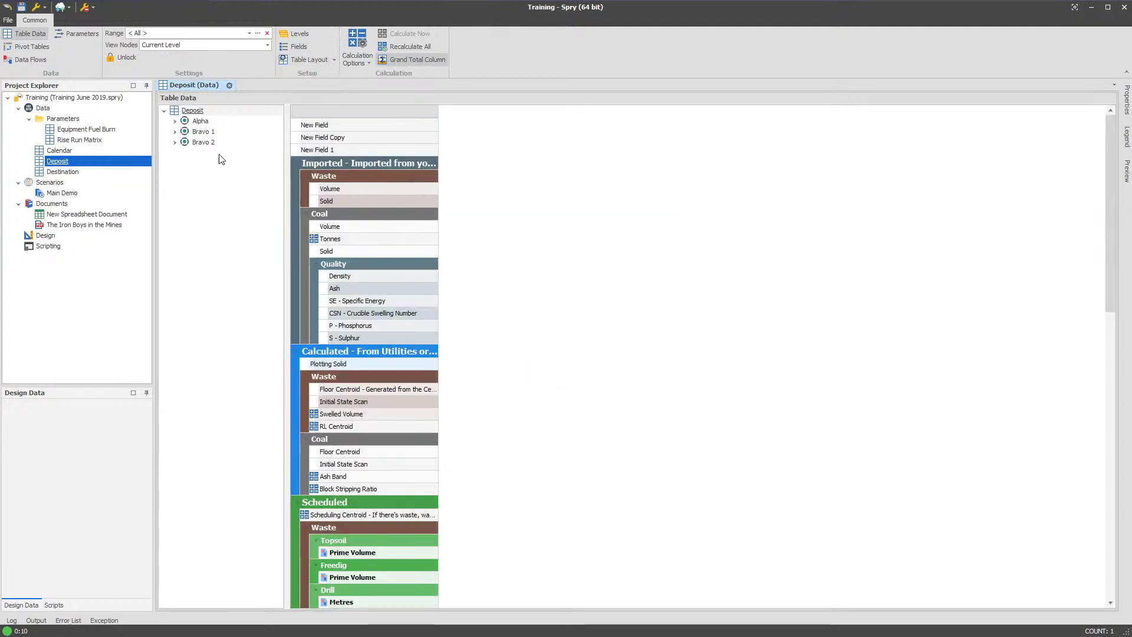
click(334, 59)
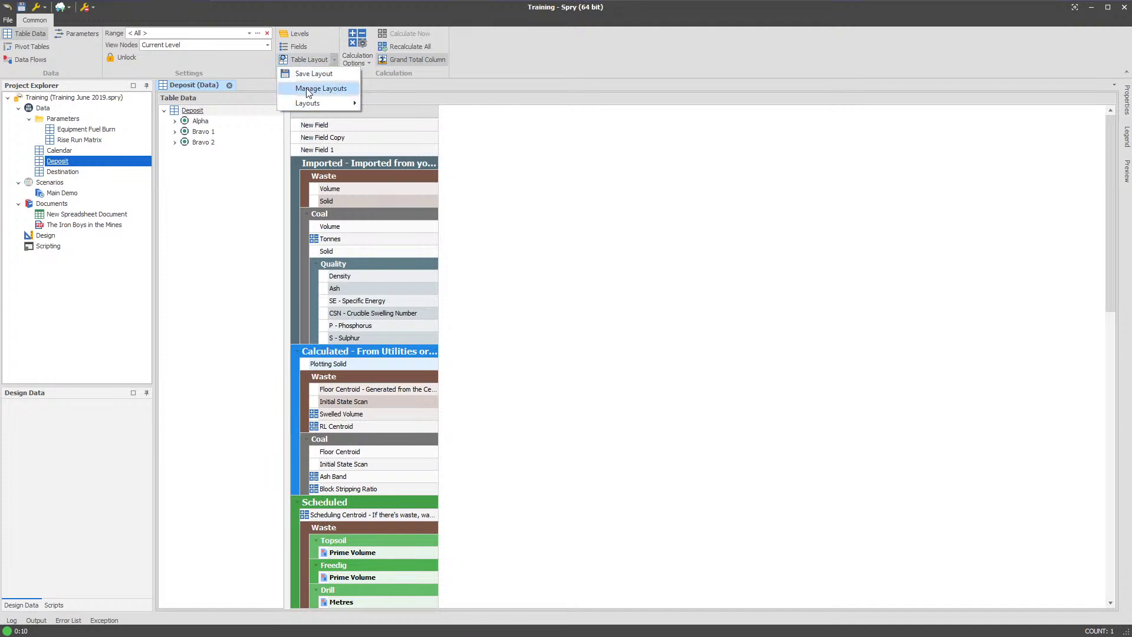
click(610, 232)
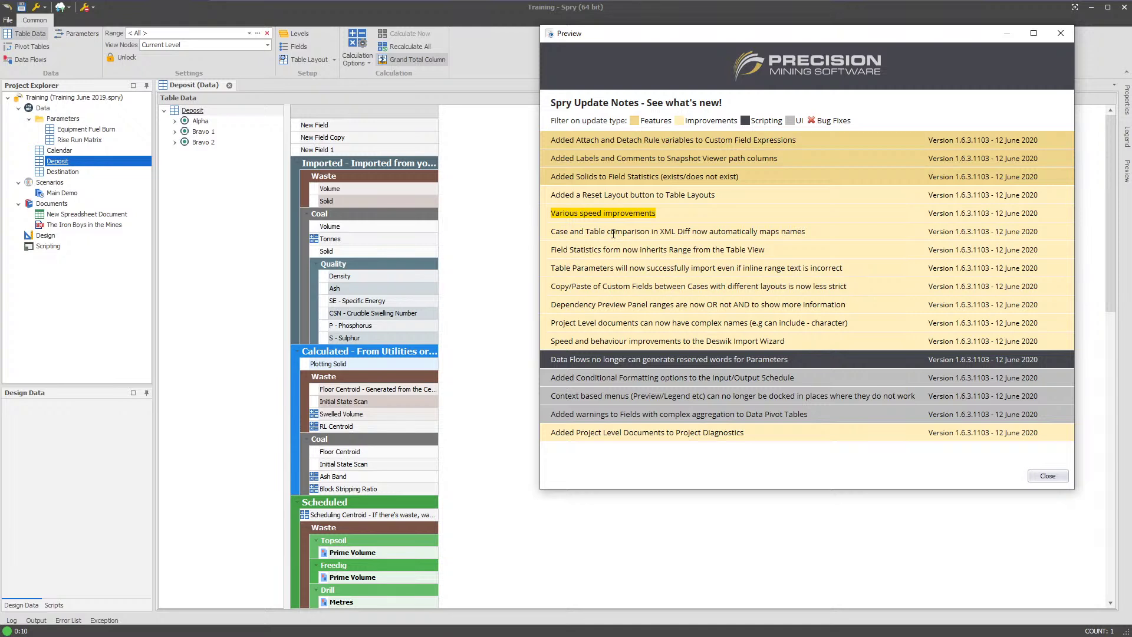
- Highlight the update note about case and table comparison in XML Diff mapping names automatically
drag(552, 232, 805, 233)
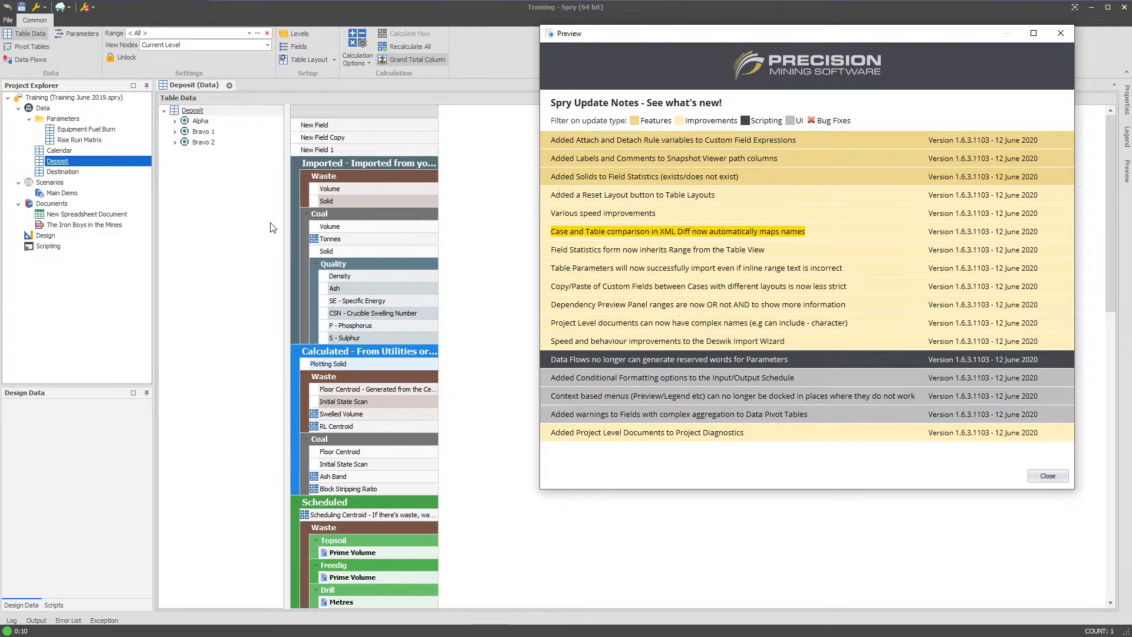
drag(559, 234, 793, 233)
click(775, 229)
drag(661, 233, 686, 231)
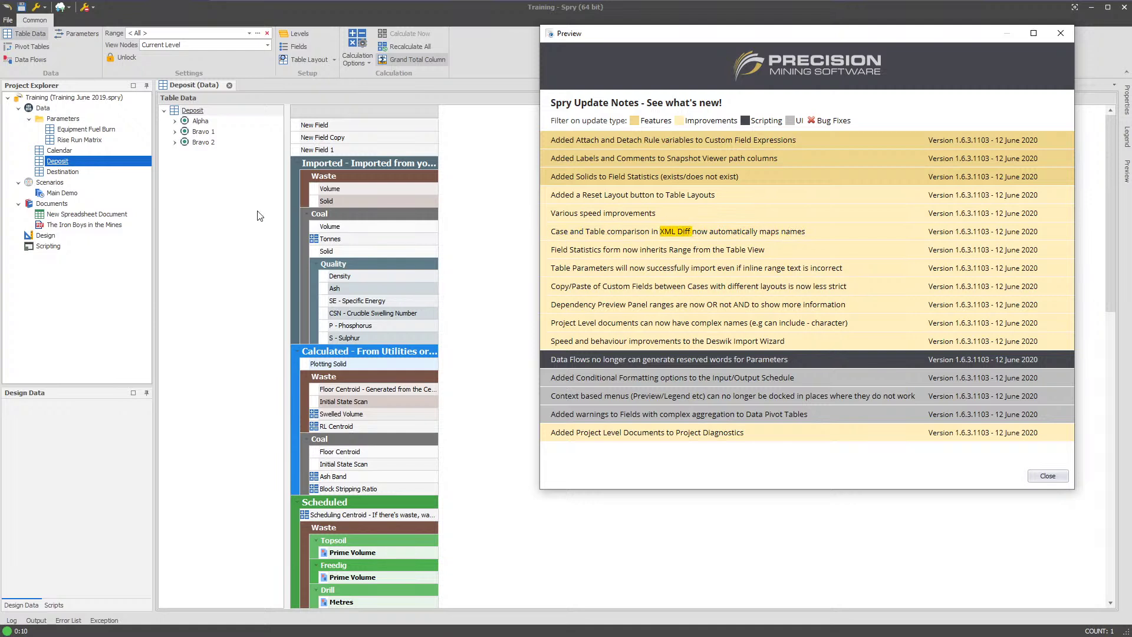
- Duplicate the Main Demo scenario and open the copy's equipment setup
click(279, 218)
right_click(62, 193)
click(95, 217)
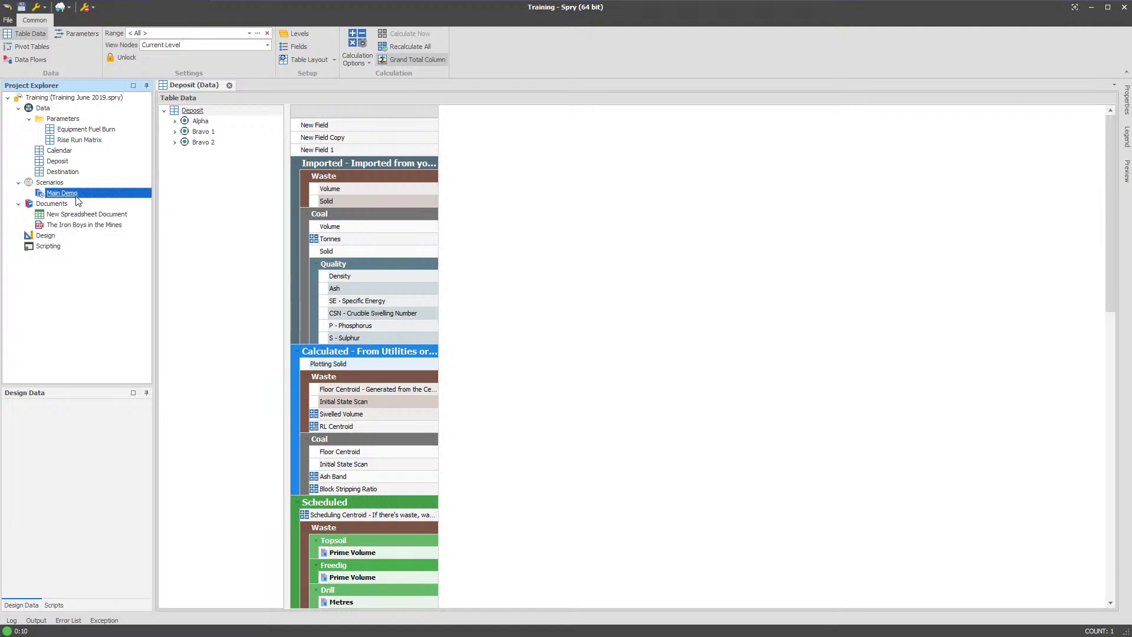
double_click(75, 204)
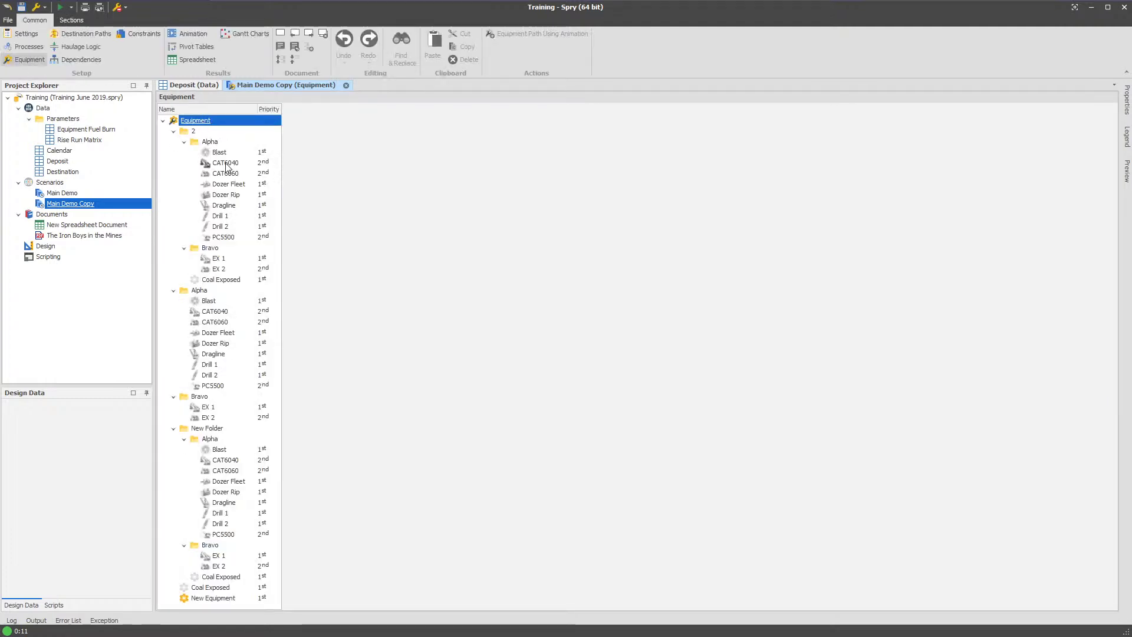
- Change the label in the source path of 2\Alpha\CAT6040 to "Something Changed" and save the project
click(225, 163)
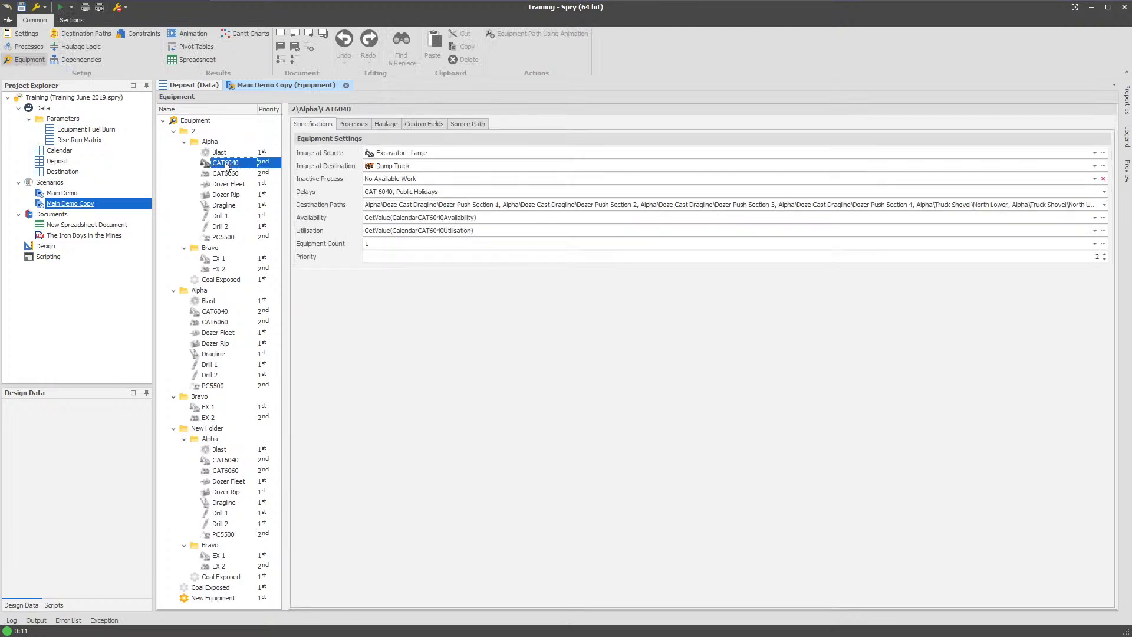
click(463, 125)
click(506, 171)
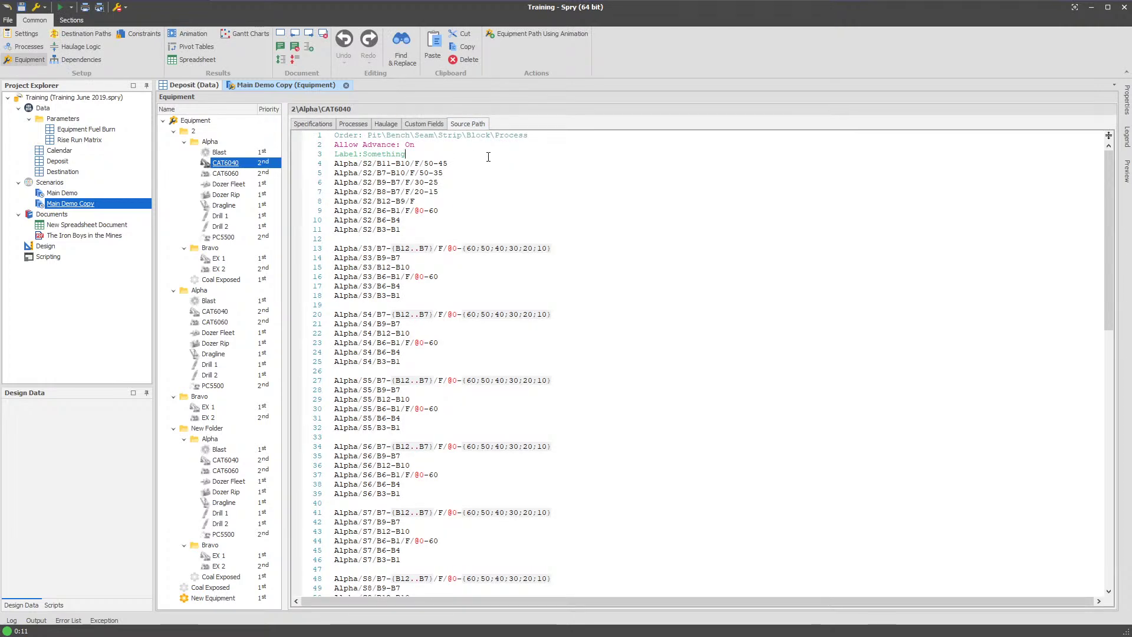
click(486, 149)
text(Changed)
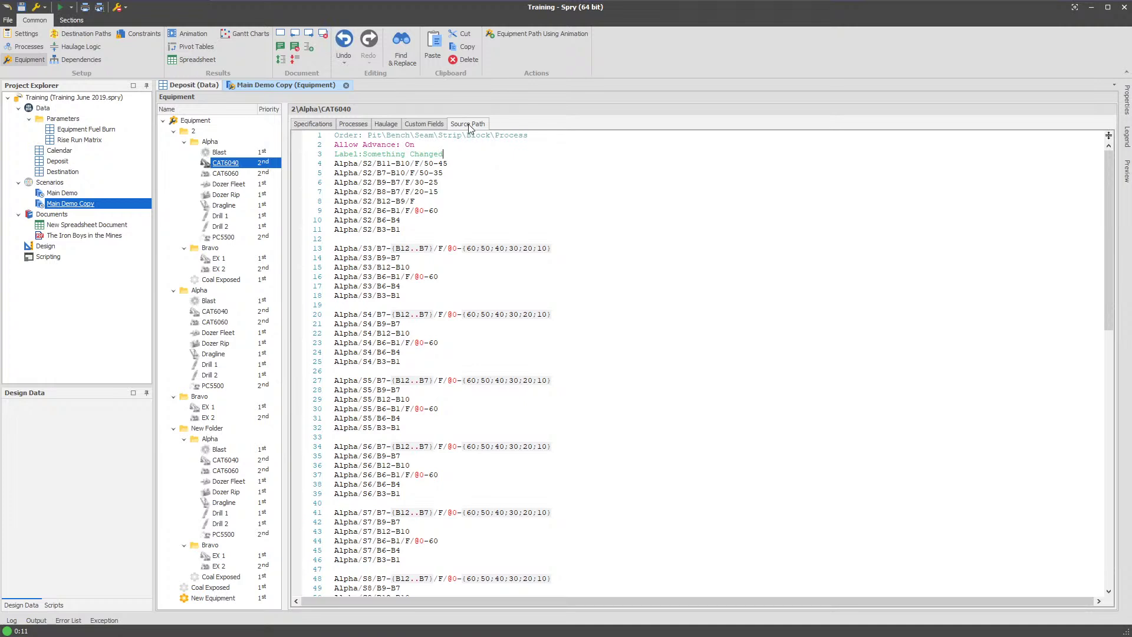
key(ctrl+s)
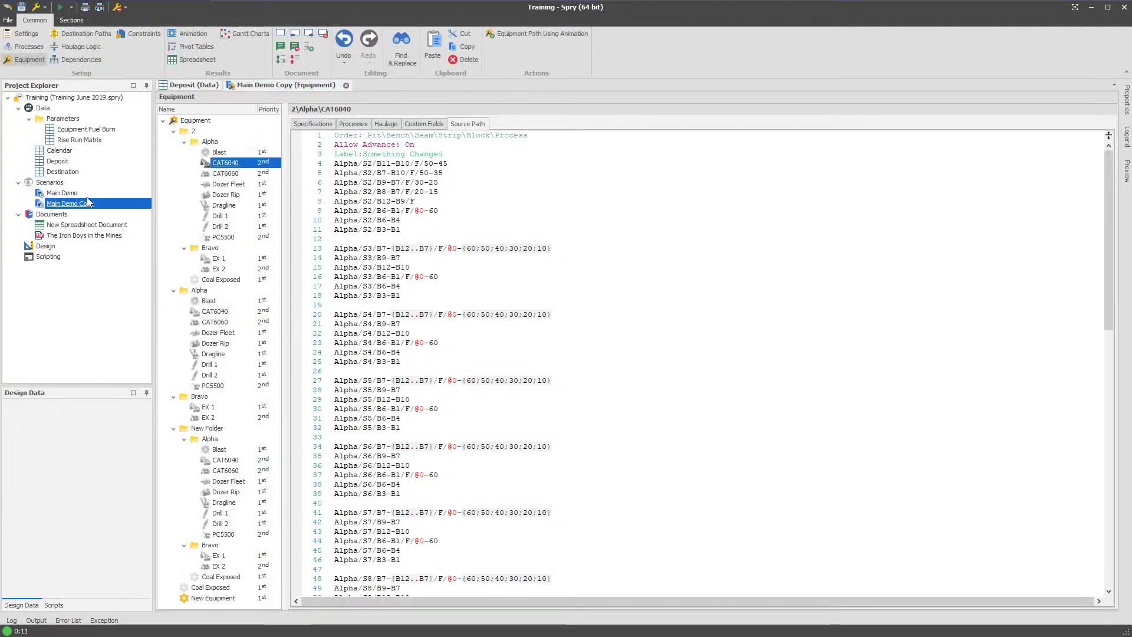
- Start an XML Diff on the scenarios with the original set to Scenarios mode and Main Demo
right_click(75, 183)
mouse_move(114, 262)
click(175, 262)
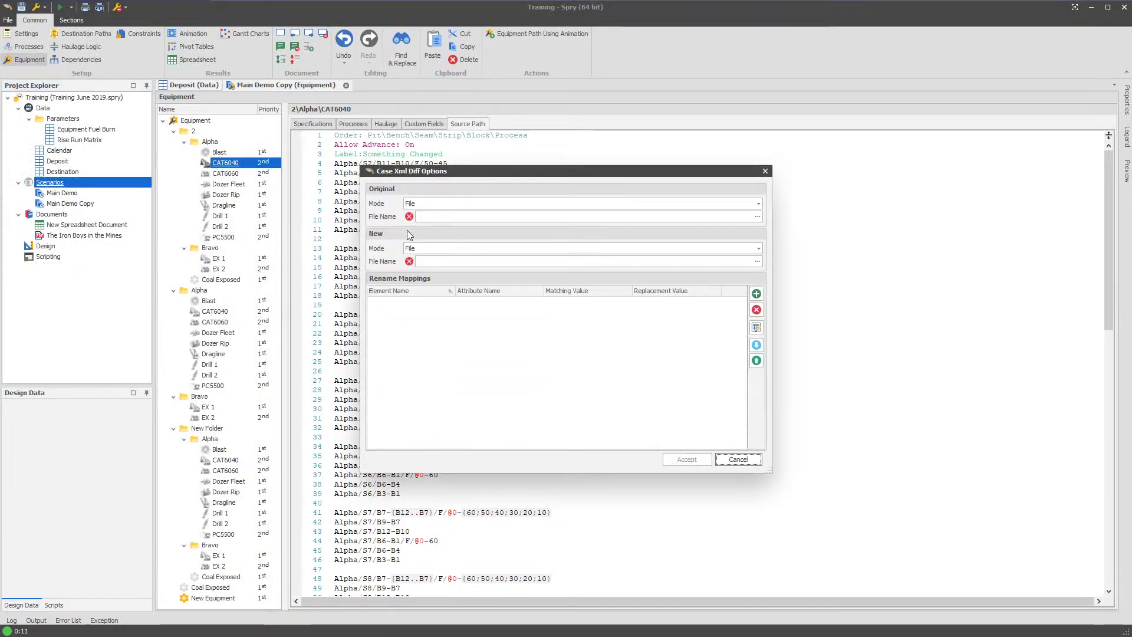
click(429, 209)
click(427, 222)
click(438, 218)
- Set the new side of the comparison to Scenarios mode with Main Demo Copy and run the XML Diff
click(379, 235)
click(431, 249)
click(428, 265)
click(425, 263)
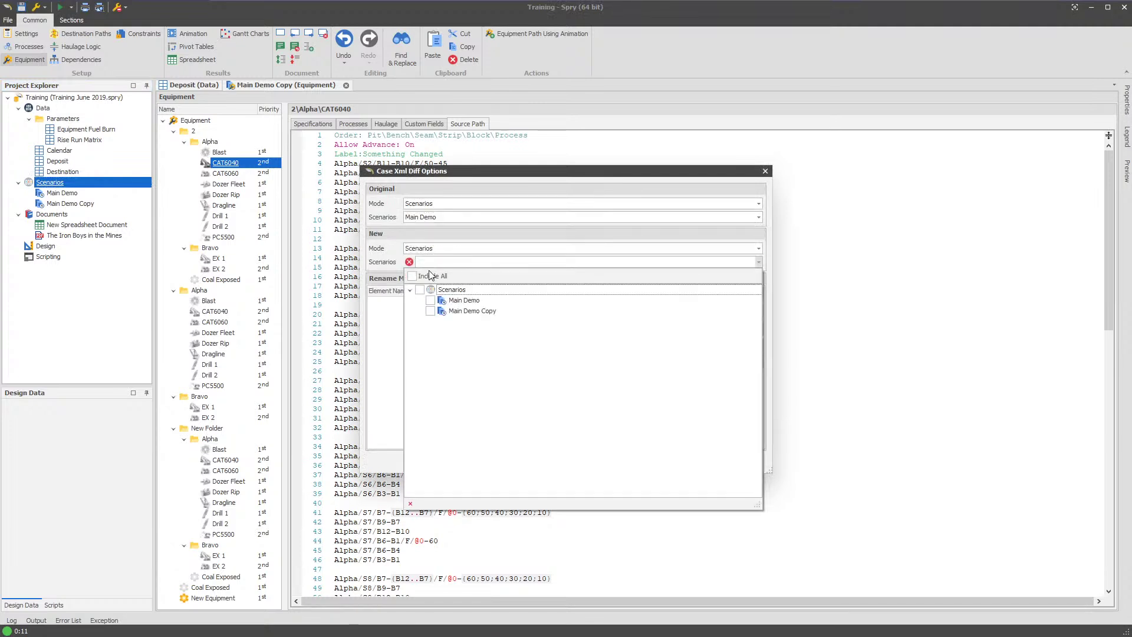
click(427, 263)
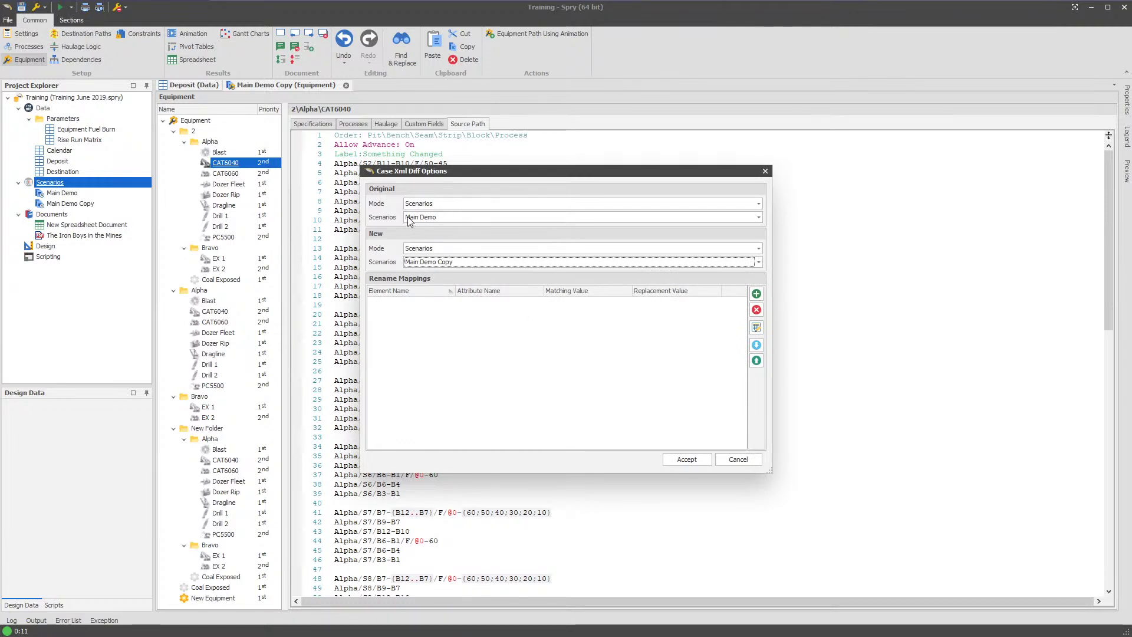
click(688, 458)
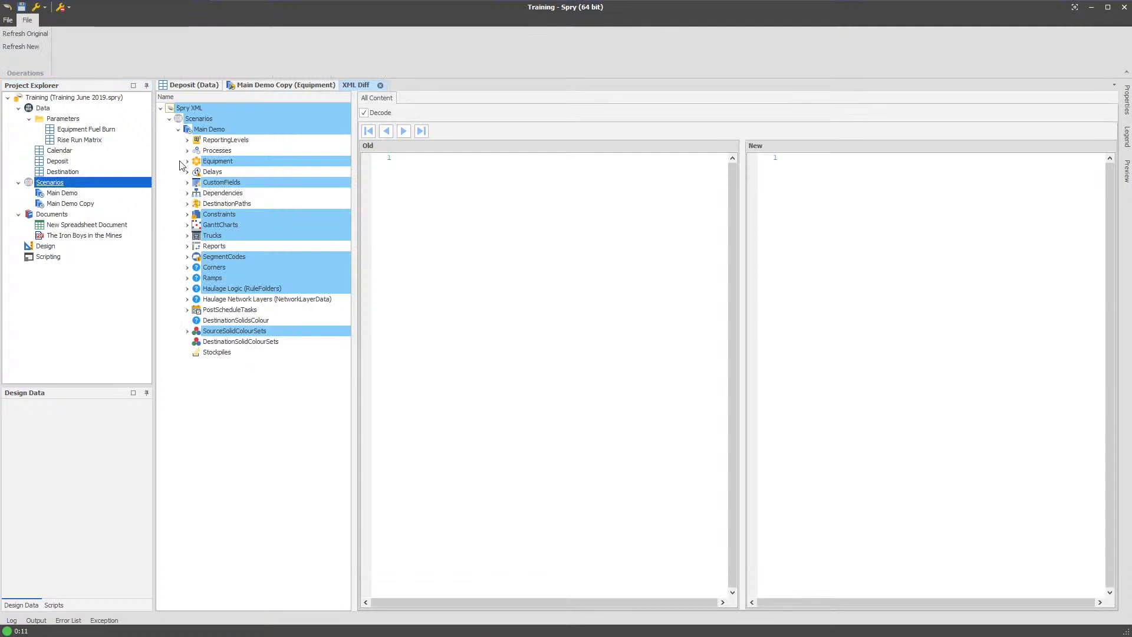
- Expand Equipment, folder 2 and Alpha in the XML Diff and view the differences for CAT6040
click(187, 161)
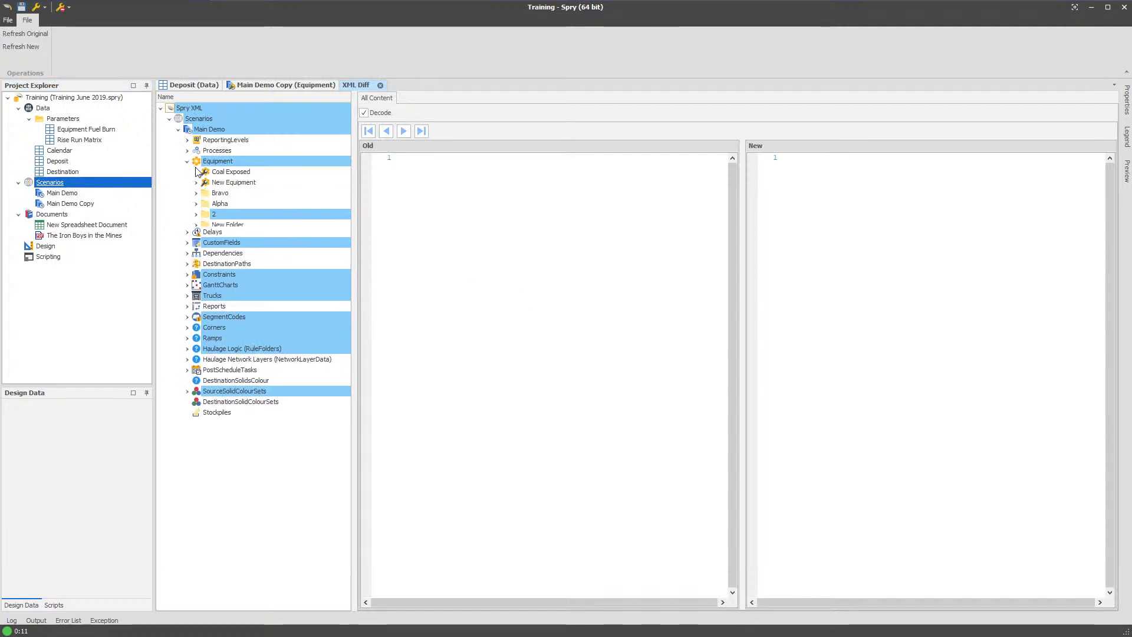
click(196, 214)
click(205, 235)
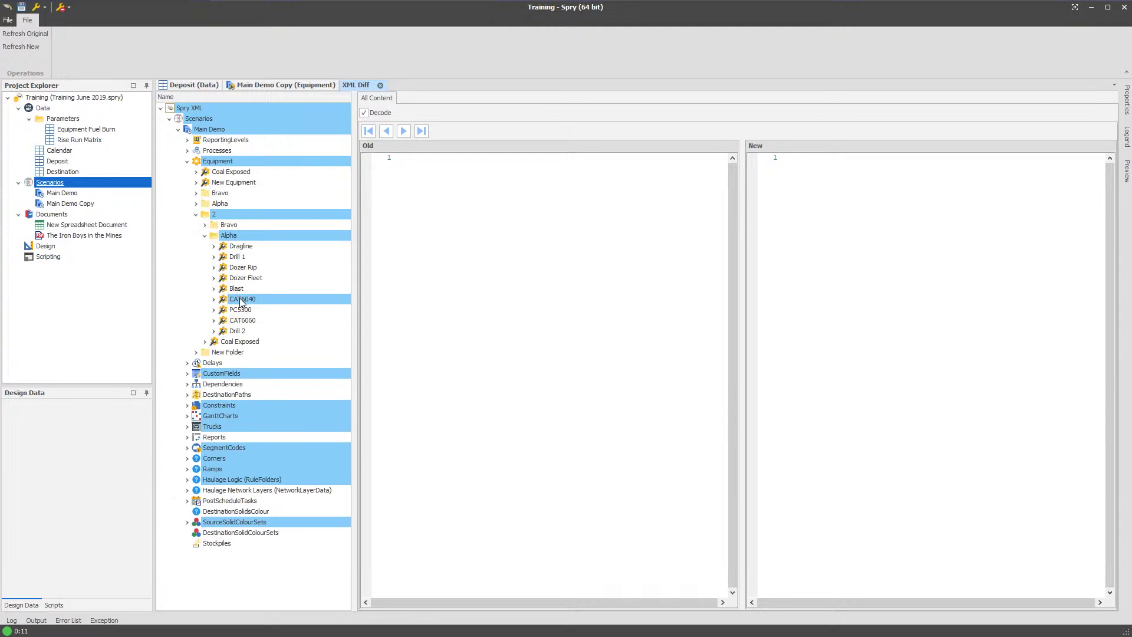
click(243, 299)
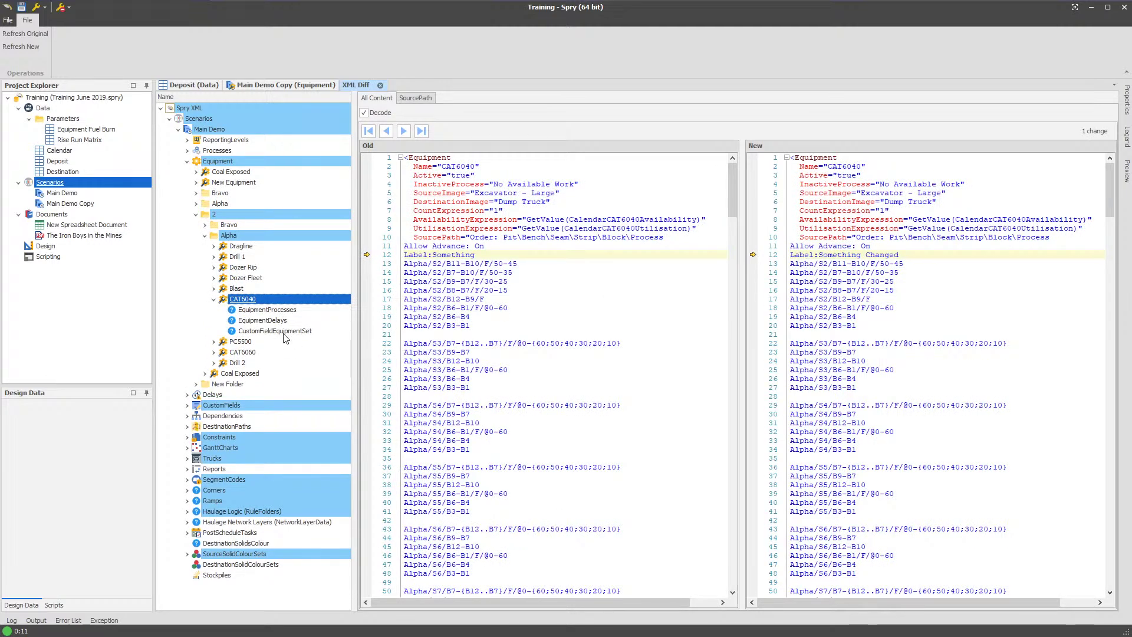
- Examine the Haulage Logic (RuleFolders) differences and close both the XML Diff and the Main Demo Copy equipment setup
click(188, 511)
click(233, 511)
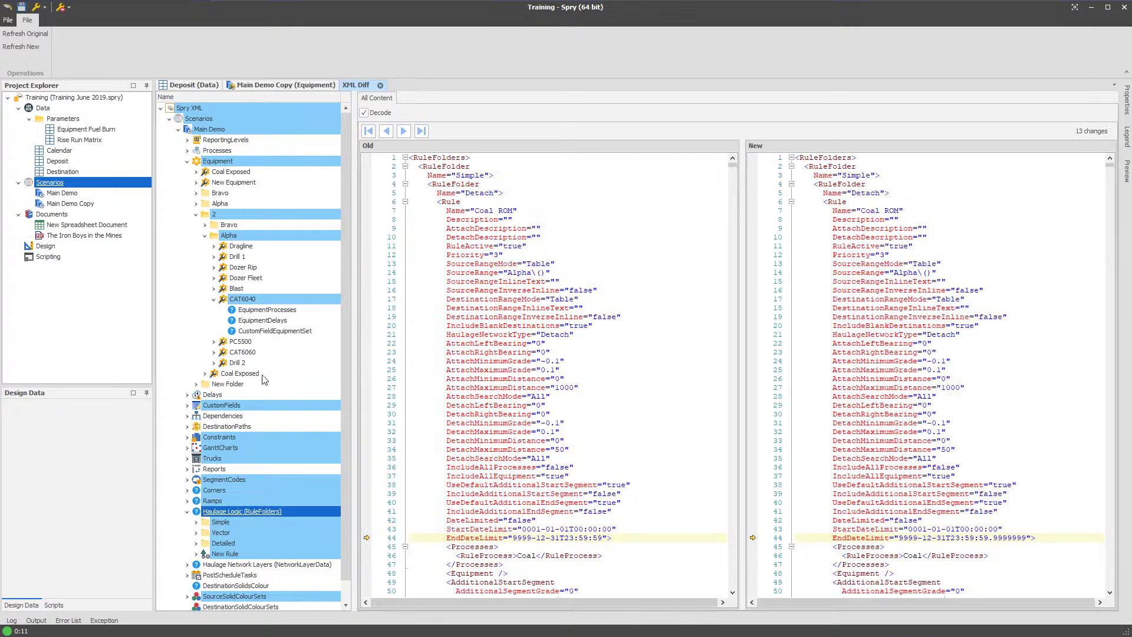
click(380, 85)
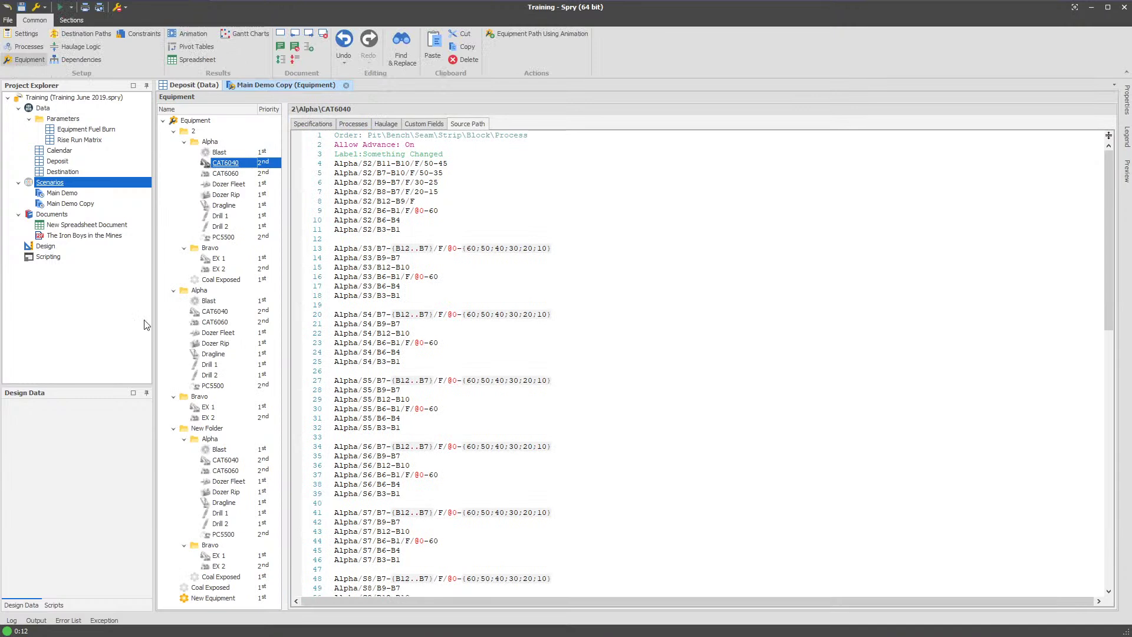
key(ctrl+F4)
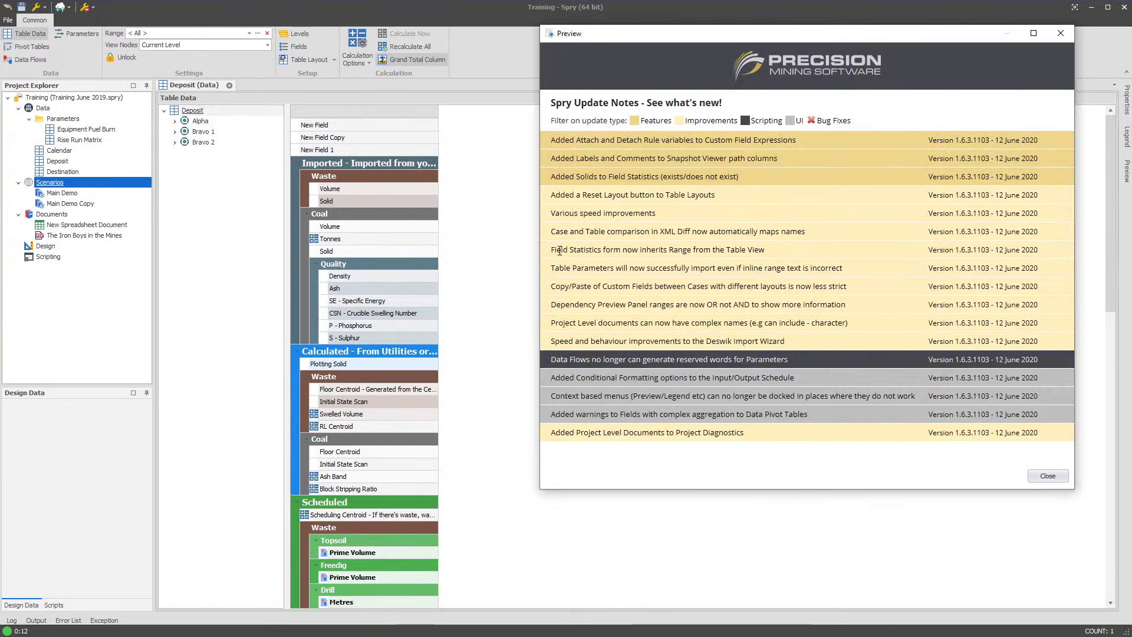
- Set the Deposit table's range to All Excavator
drag(552, 250, 764, 251)
click(219, 222)
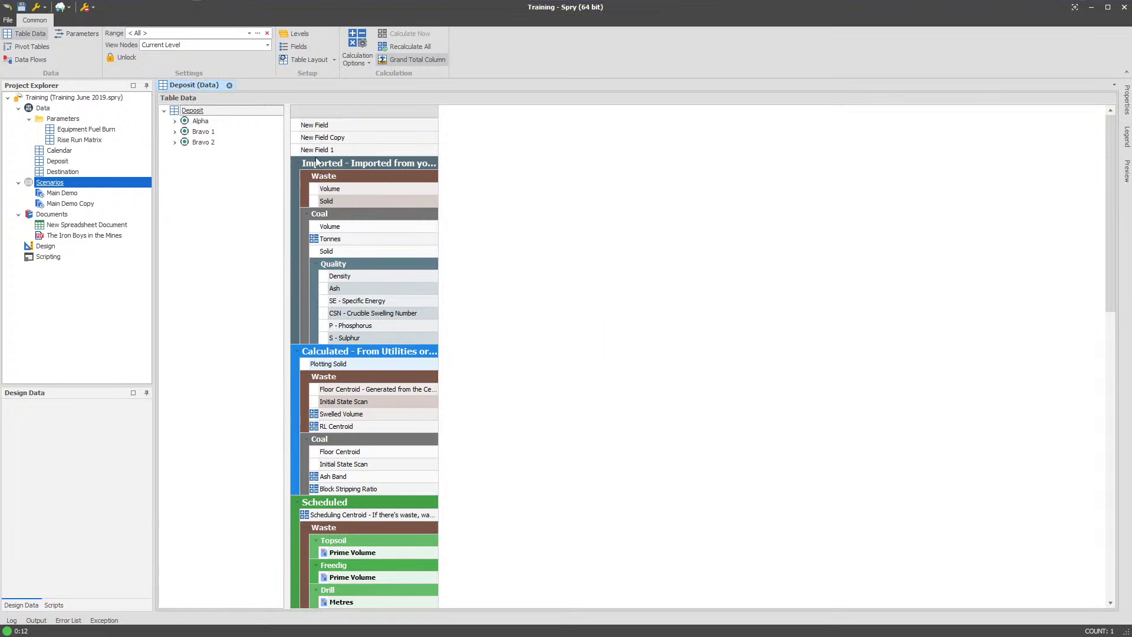
click(195, 34)
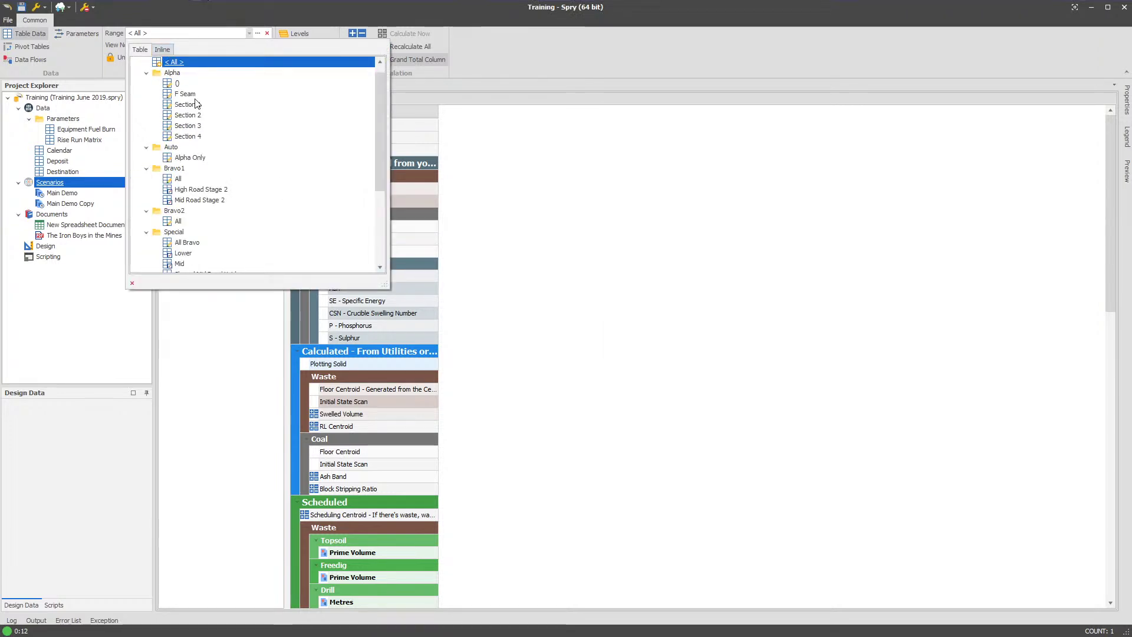
scroll(224, 124, down, 4)
click(228, 196)
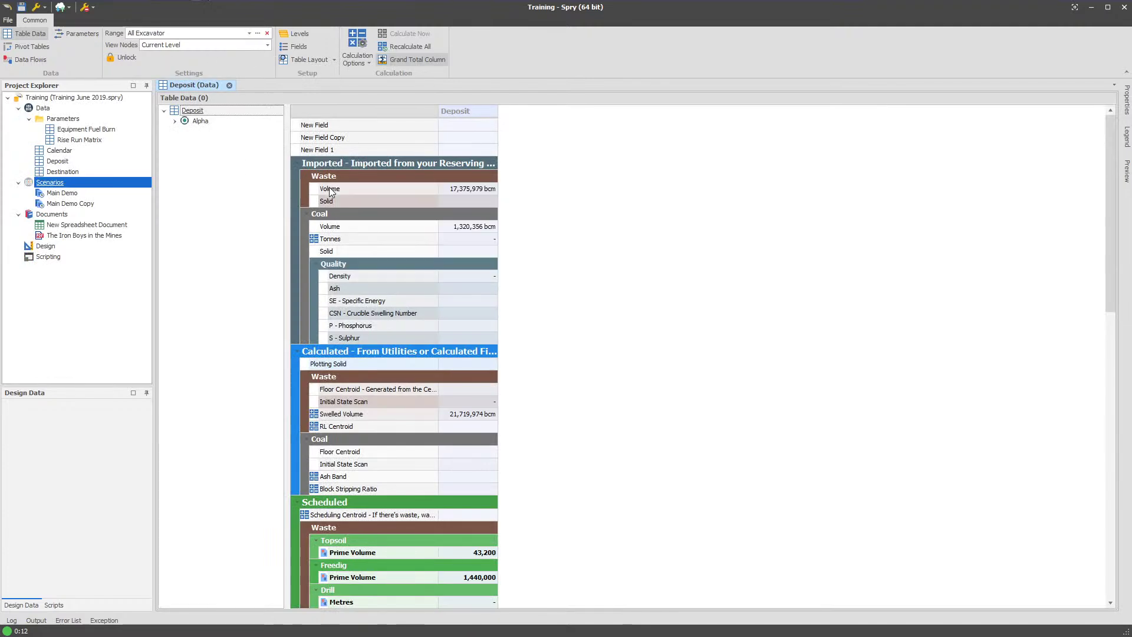
- View the field statistics for the imported Waste Volume with the range inherited from the Deposit table, and close them
right_click(330, 192)
click(371, 282)
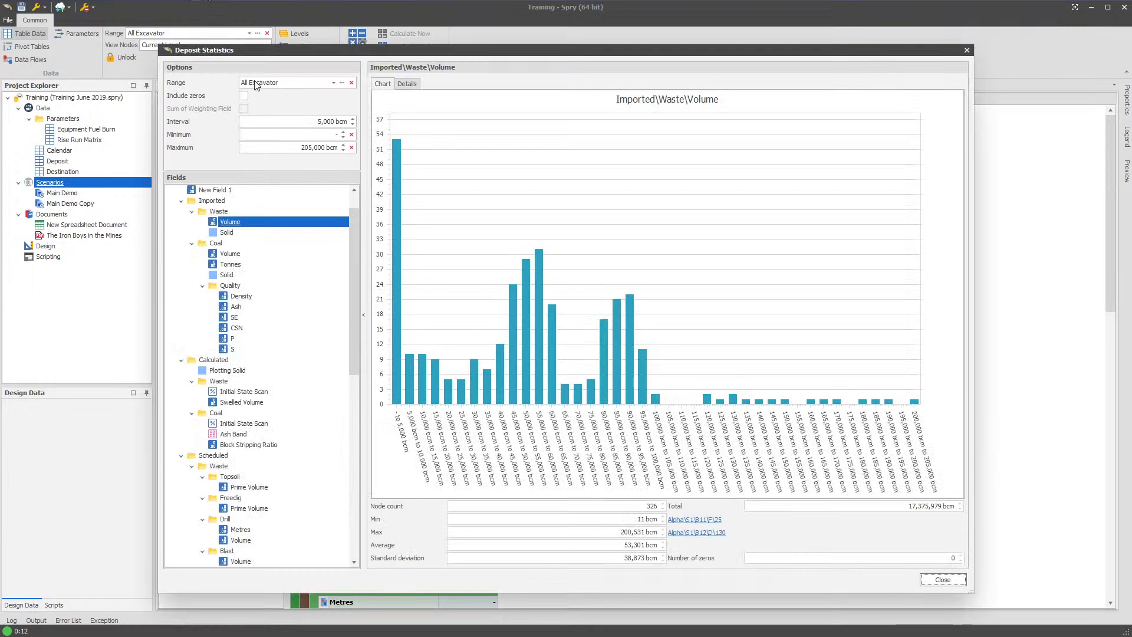
mouse_move(241, 52)
mouse_down()
mouse_move(310, 114)
mouse_move(236, 59)
mouse_up()
click(963, 58)
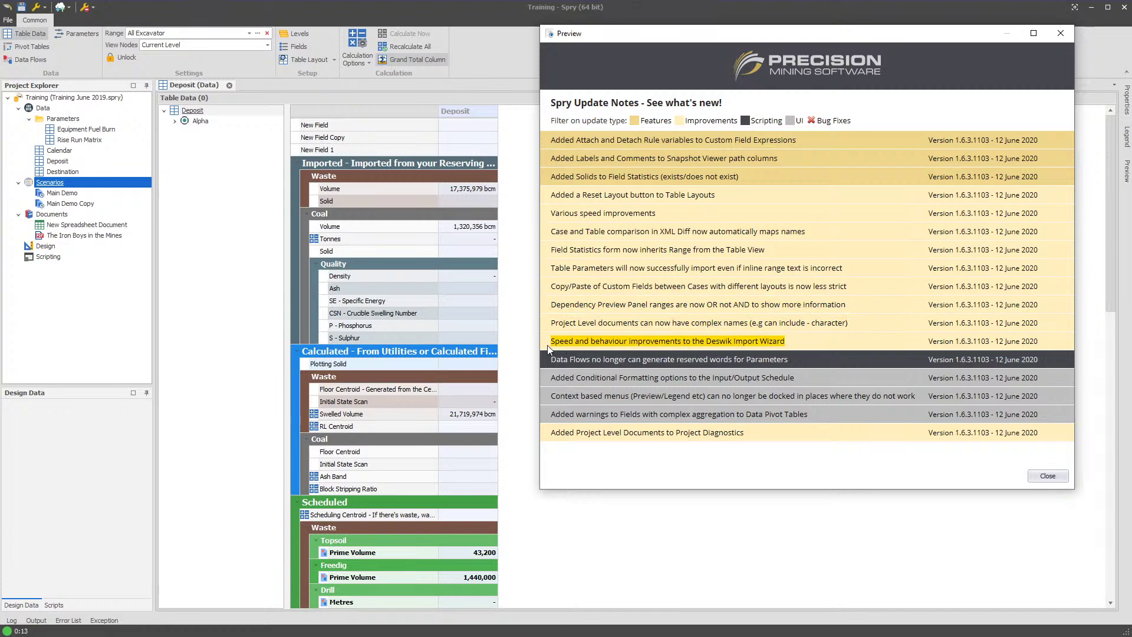
- Close the update notes and run the Database Statistics diagnostics on the Training project to review its data usage
click(1032, 479)
click(77, 235)
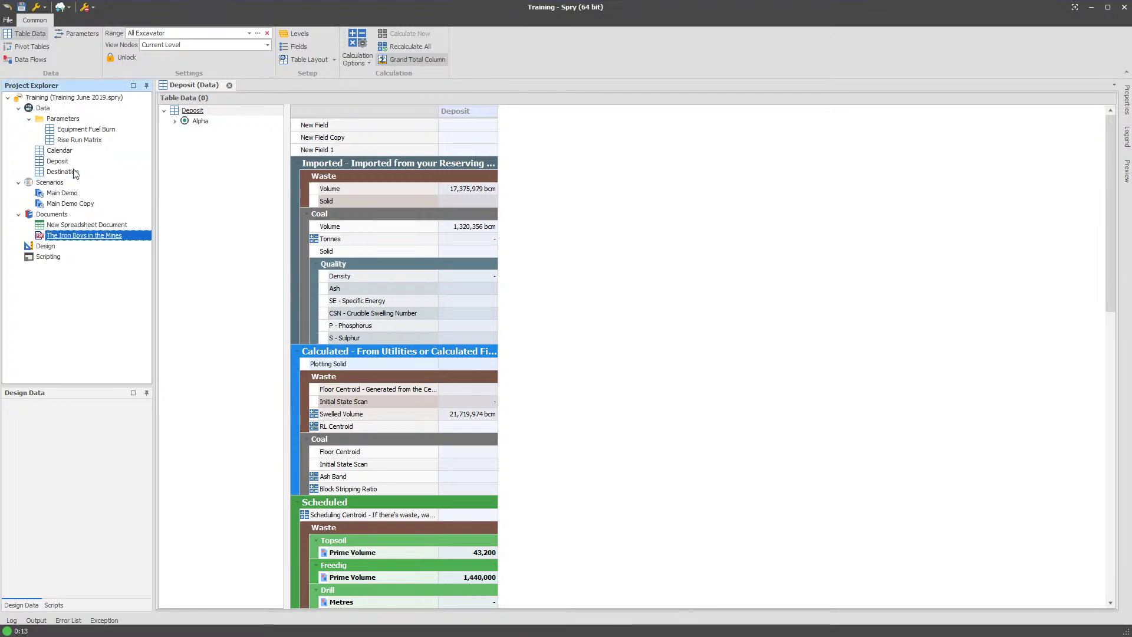
click(68, 98)
right_click(68, 97)
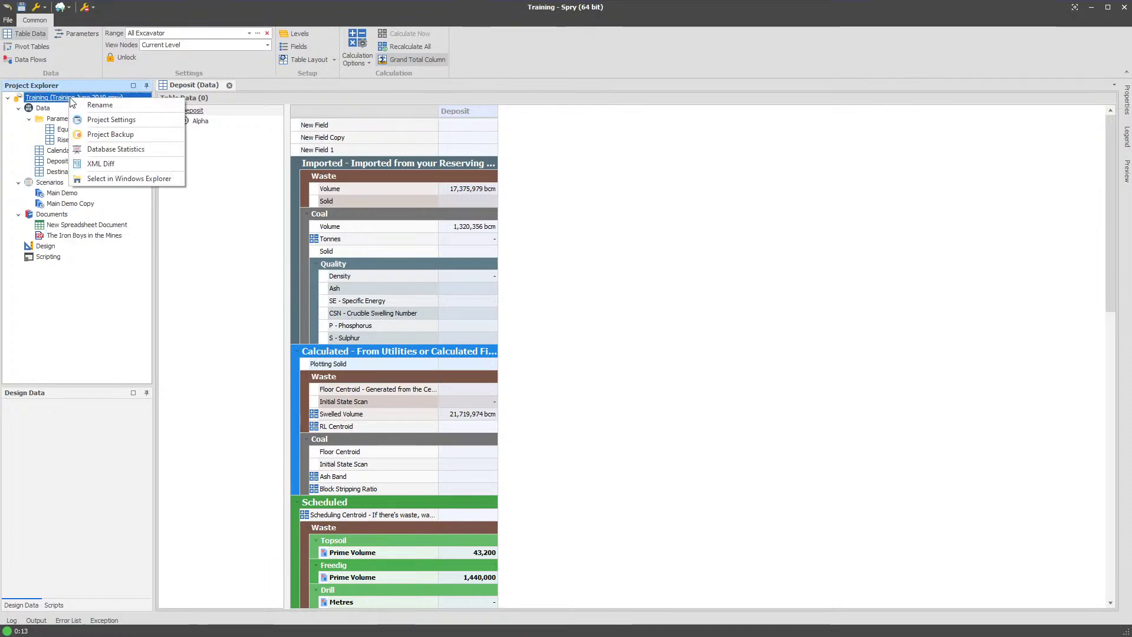
click(116, 149)
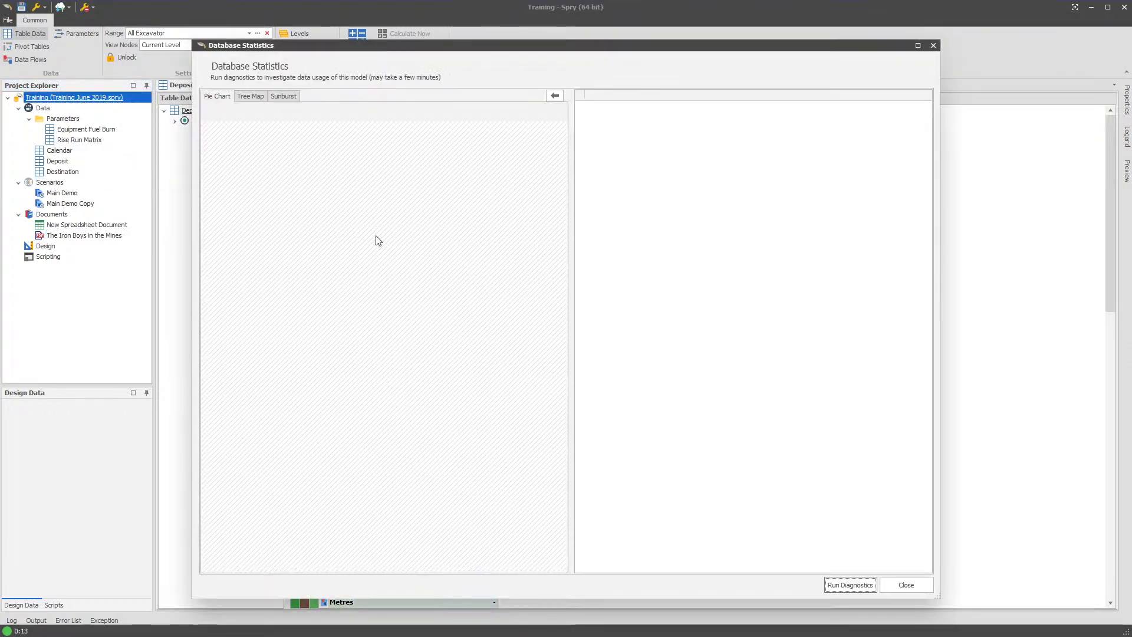
click(834, 583)
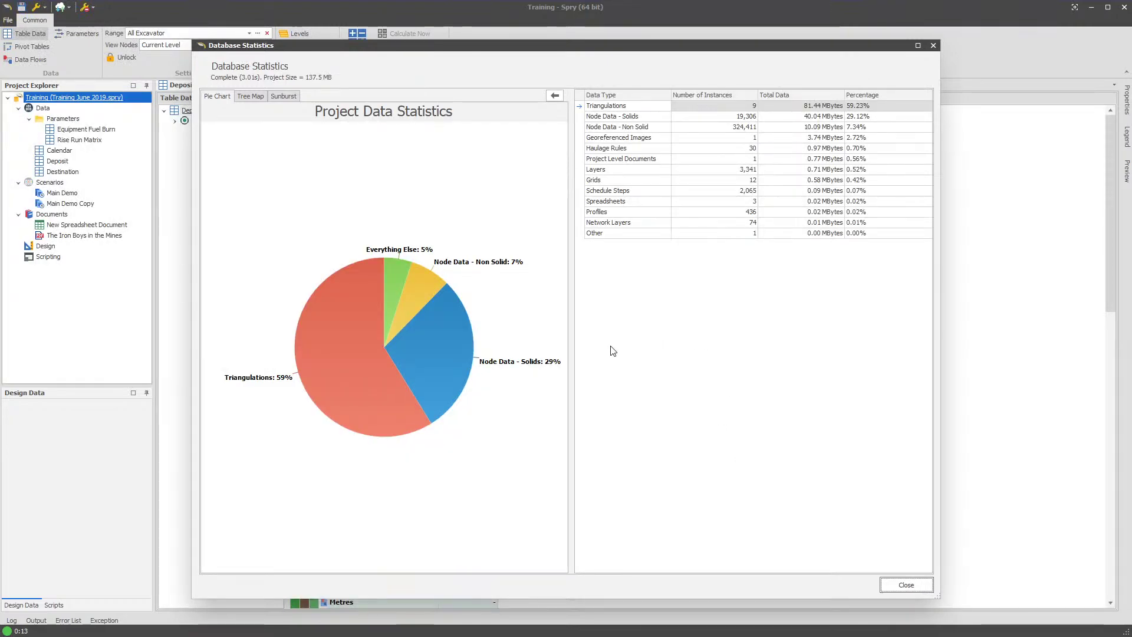
click(905, 584)
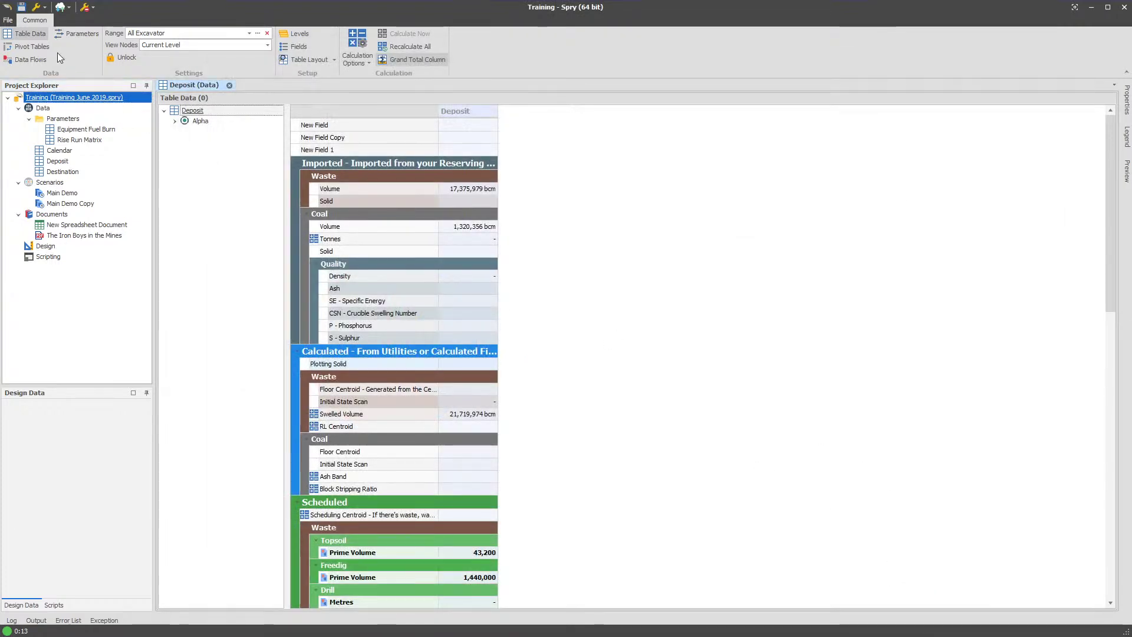
- View the Database Maintenance options and return to the Deposit table
click(11, 22)
click(53, 172)
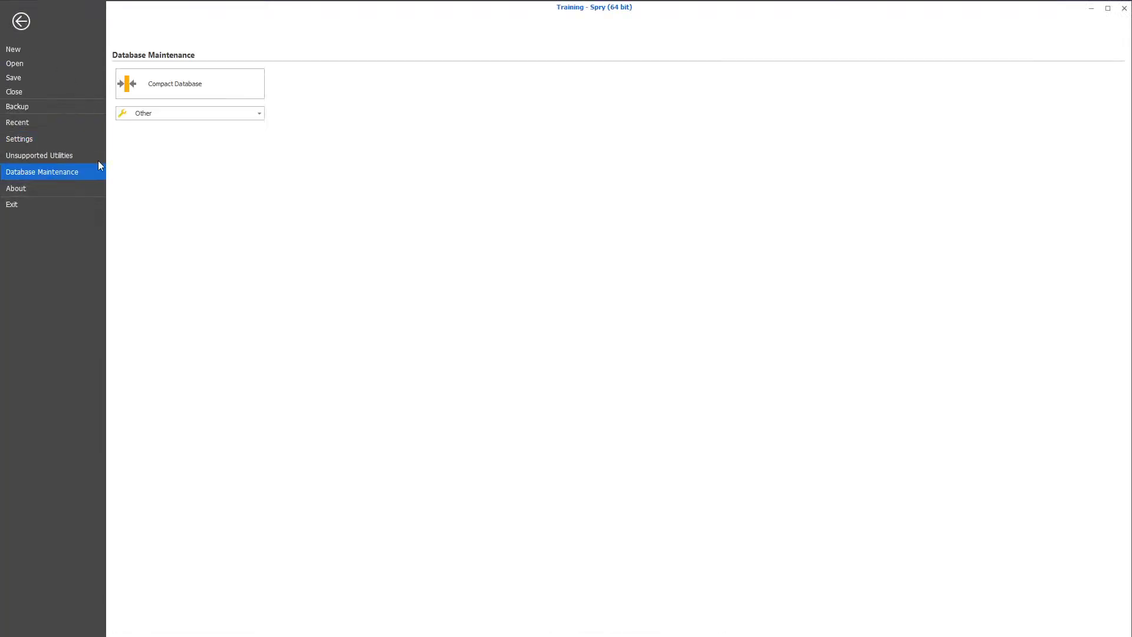
click(22, 22)
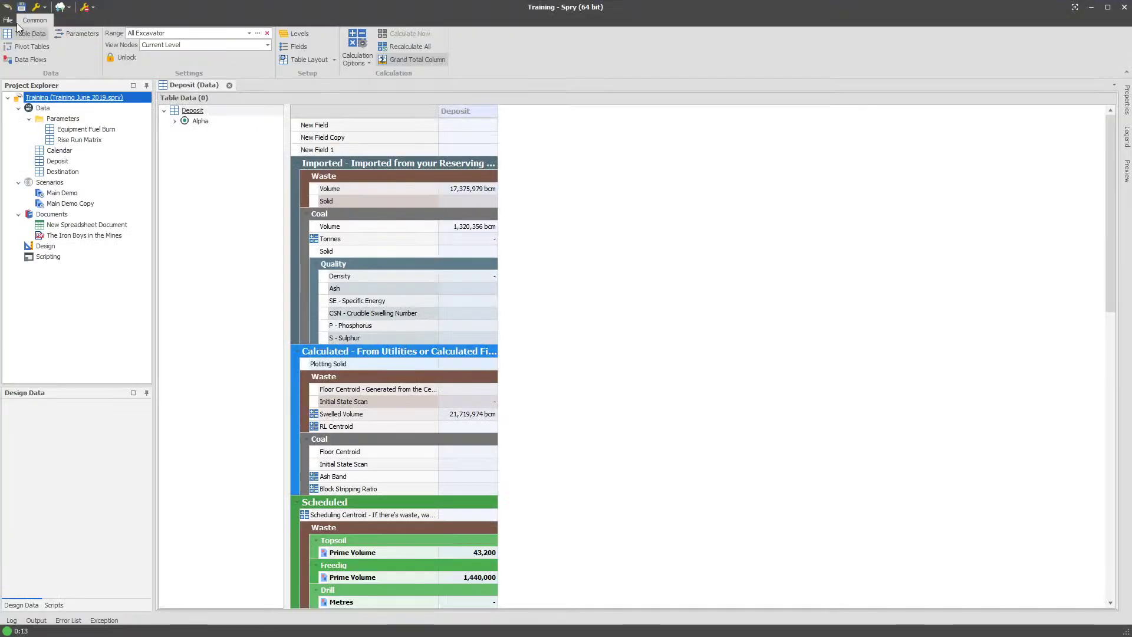